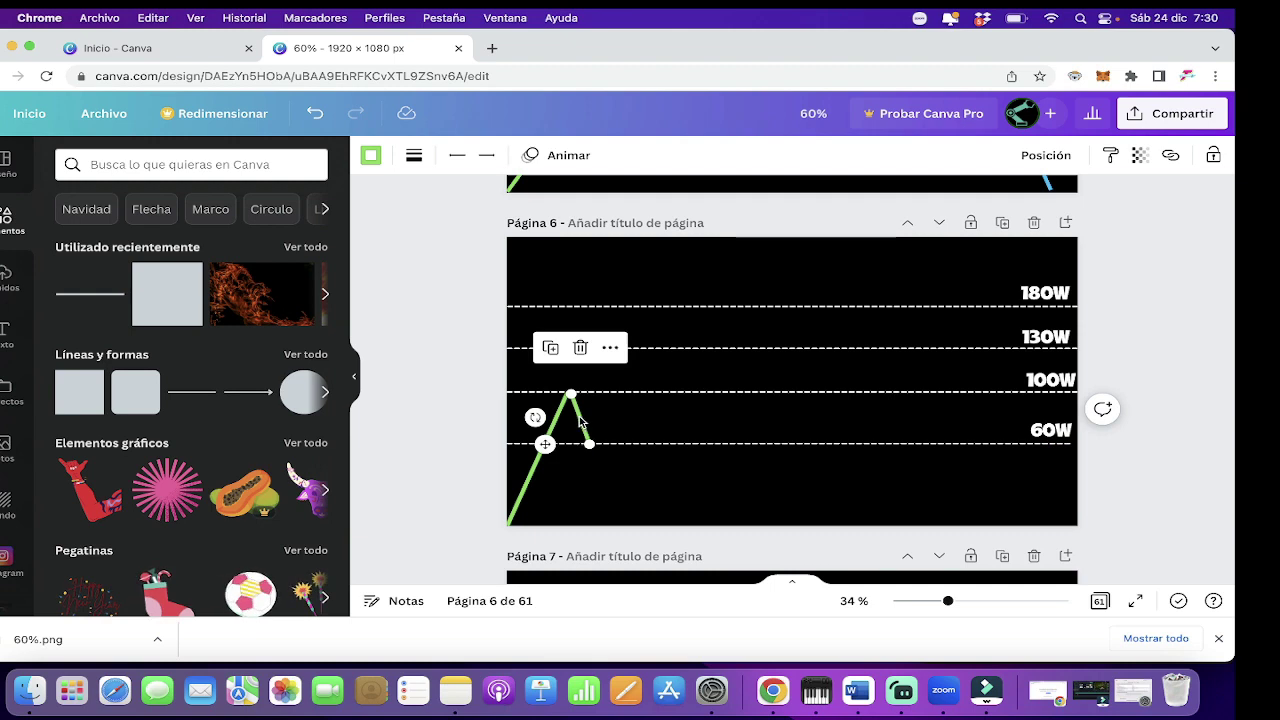
- Align the short descending green line on page 6 so it runs from the 100W line to the 60W line
left_click_drag(585, 425, 575, 413)
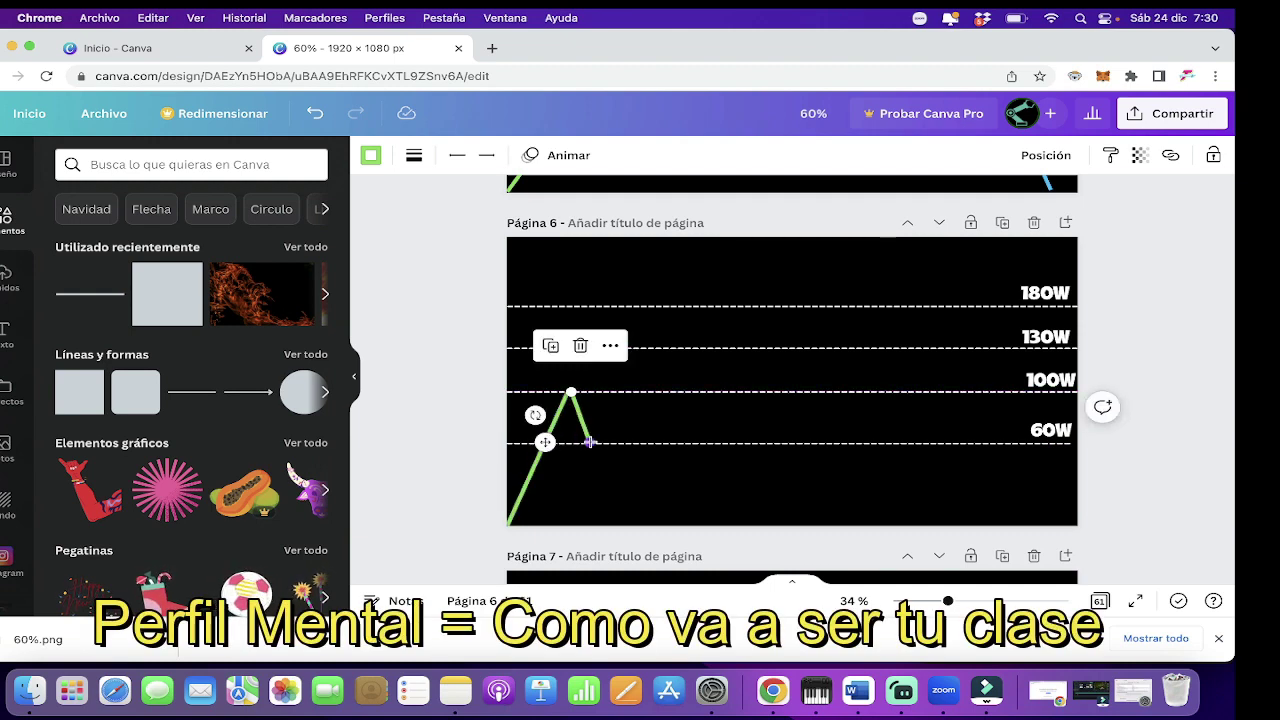
left_click(192, 394)
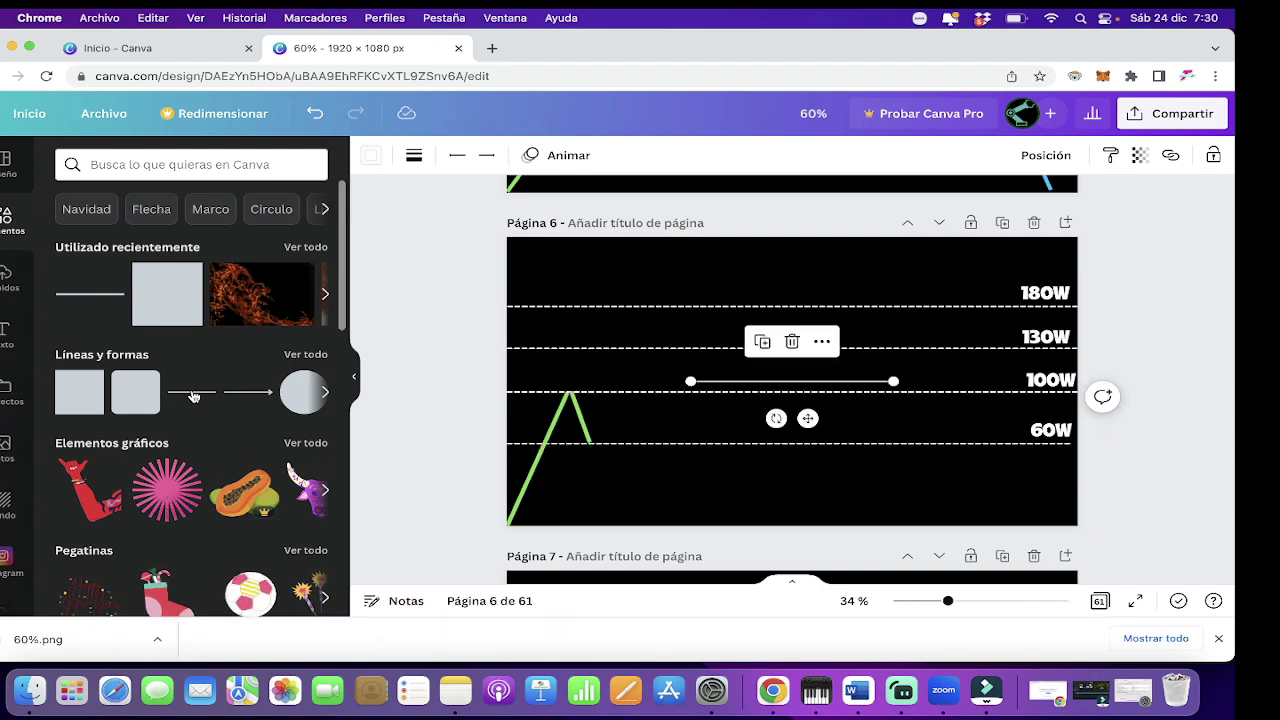
key("super+z")
left_click(584, 428)
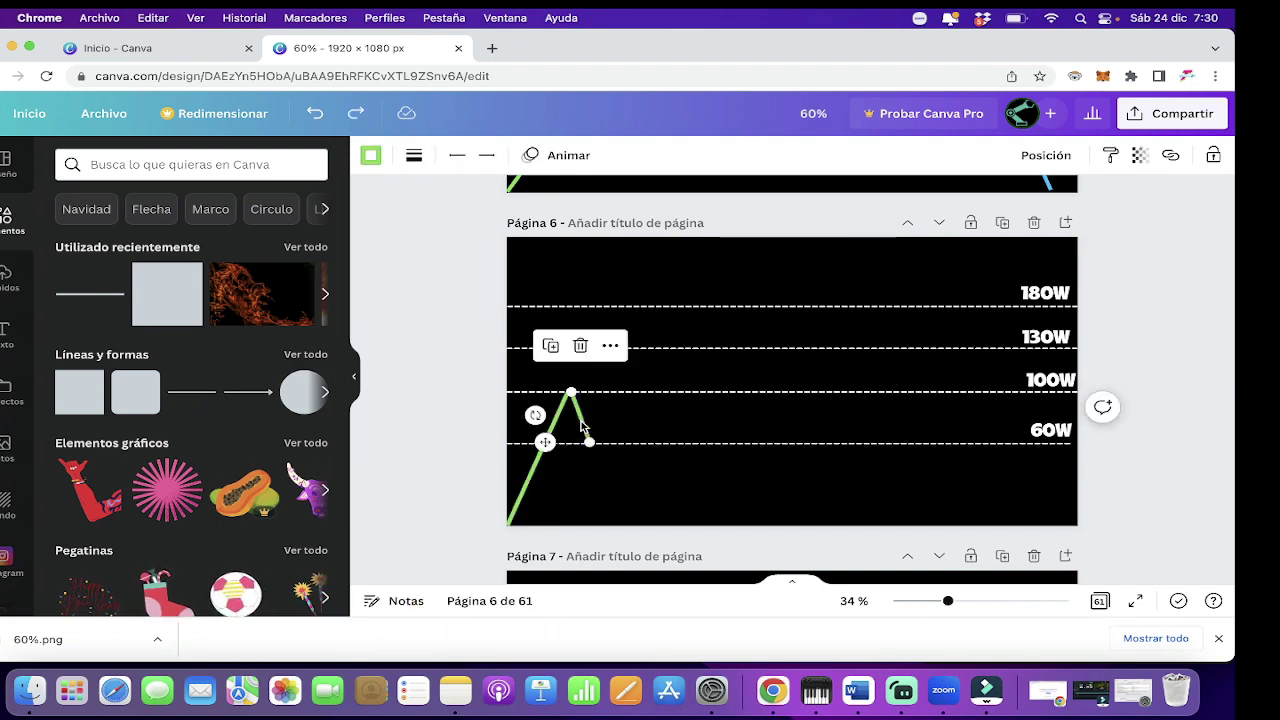
left_click_drag(581, 425, 614, 419)
- Set up a PNG download of the design that includes only page 5, the current page
scroll(720, 340, "up", 3)
scroll(722, 344, "up", 2)
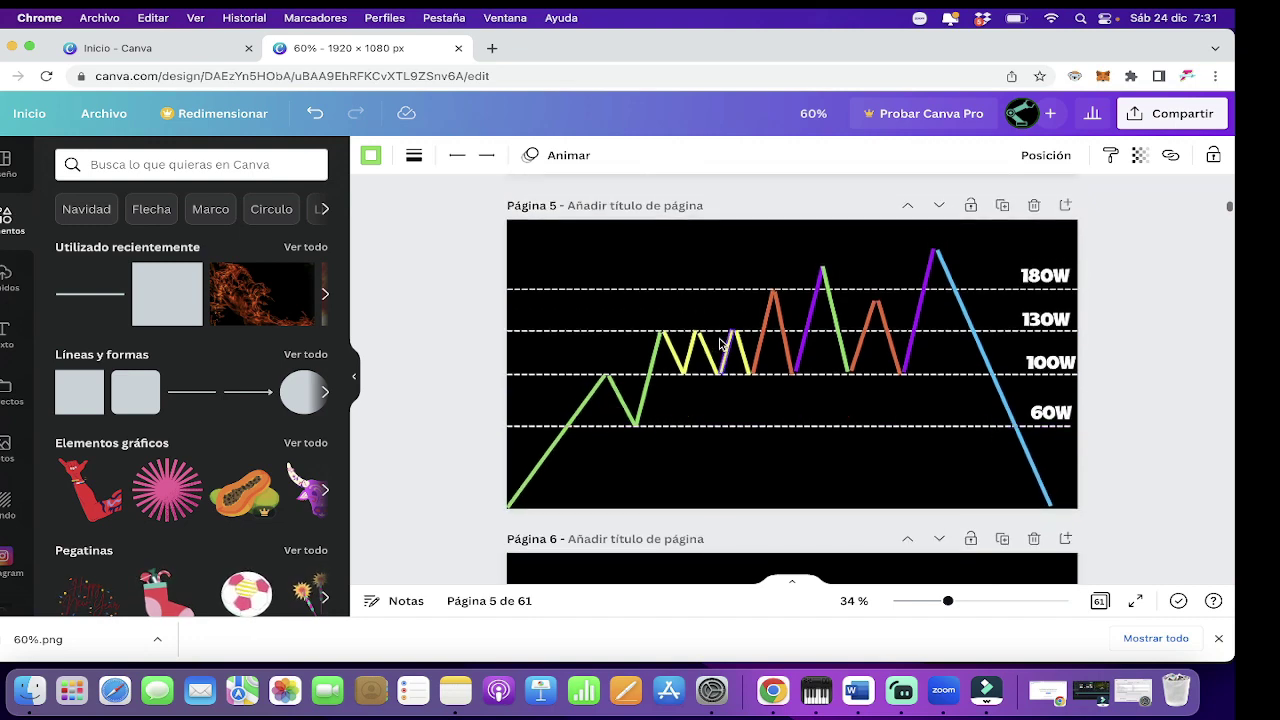
scroll(797, 343, "up", 1)
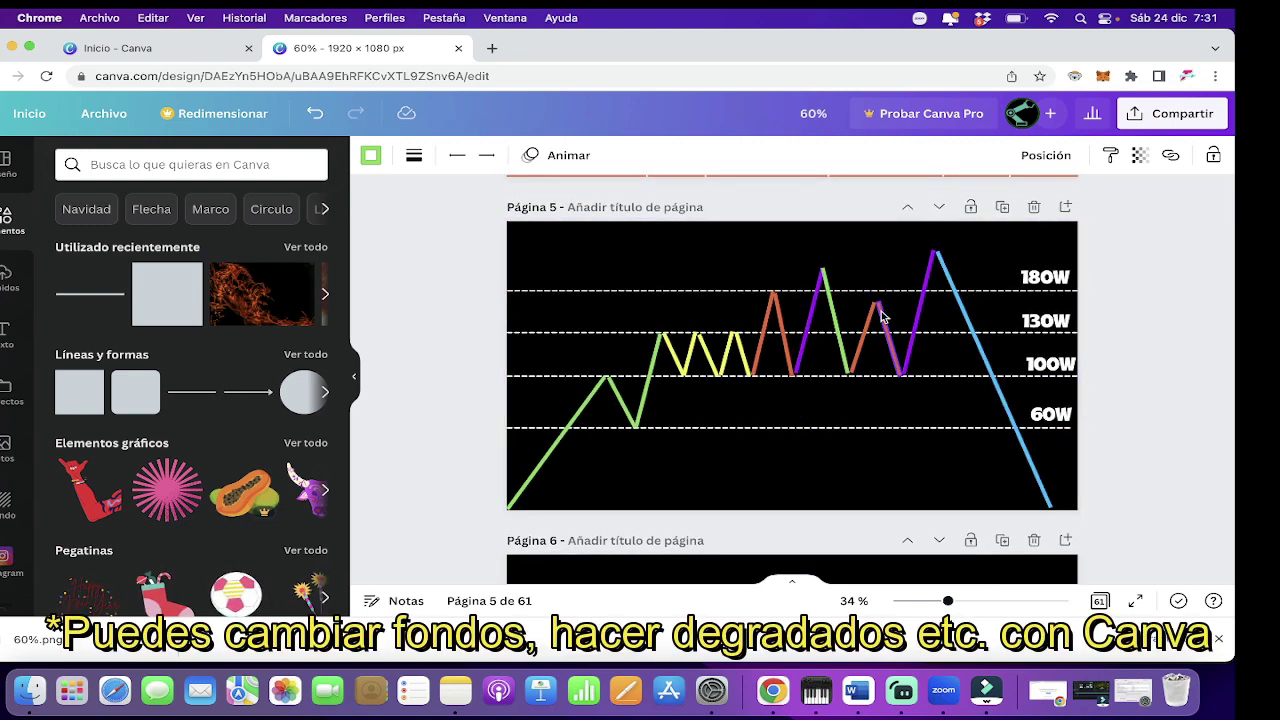
left_click(1159, 116)
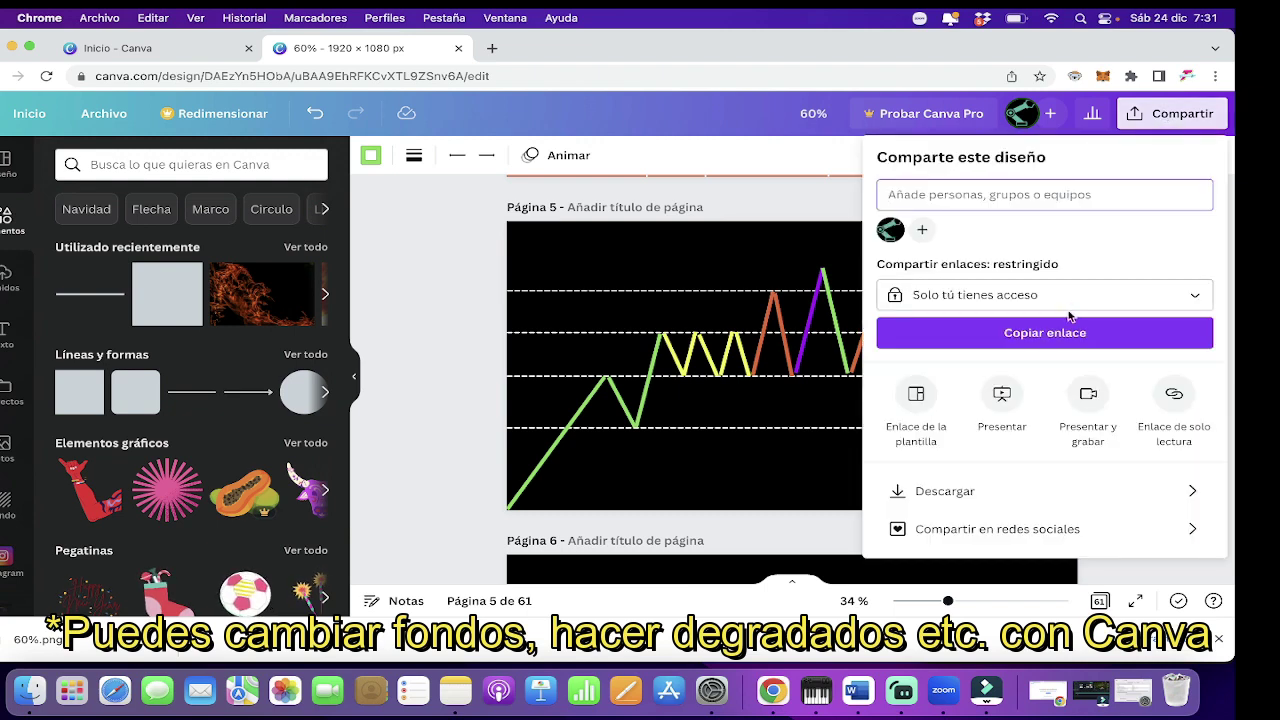
left_click(1001, 489)
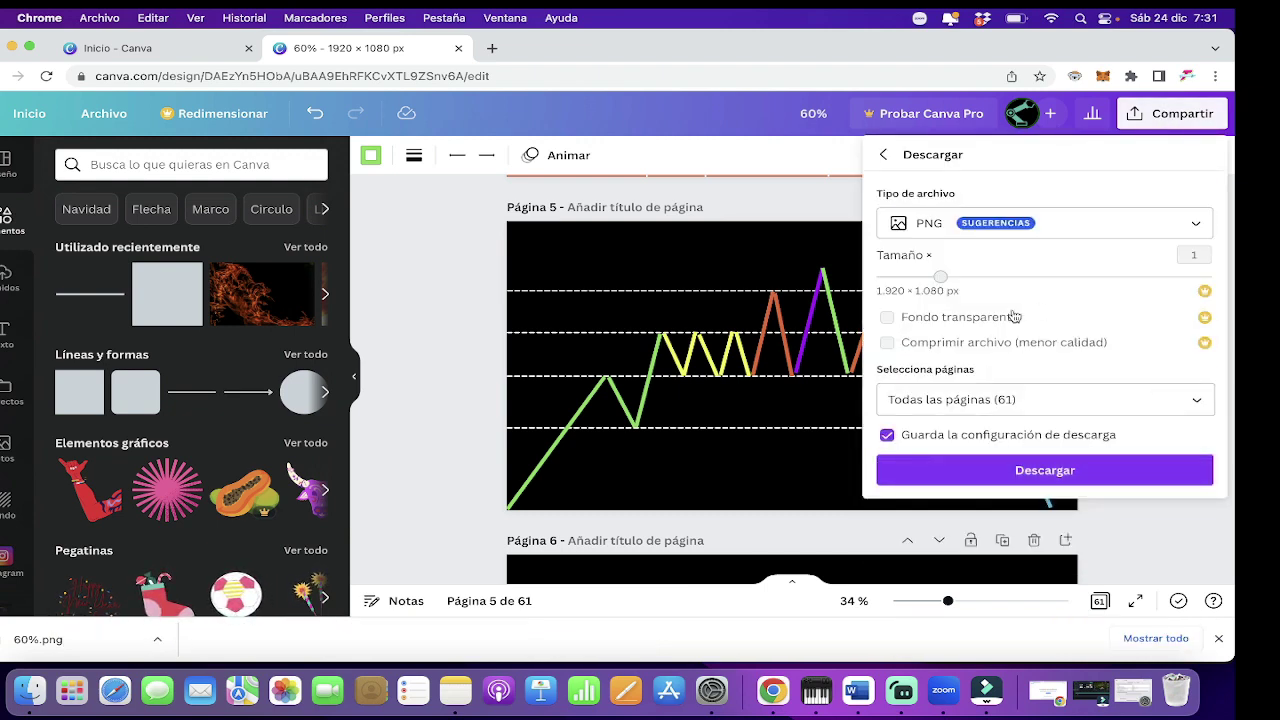
left_click(1024, 400)
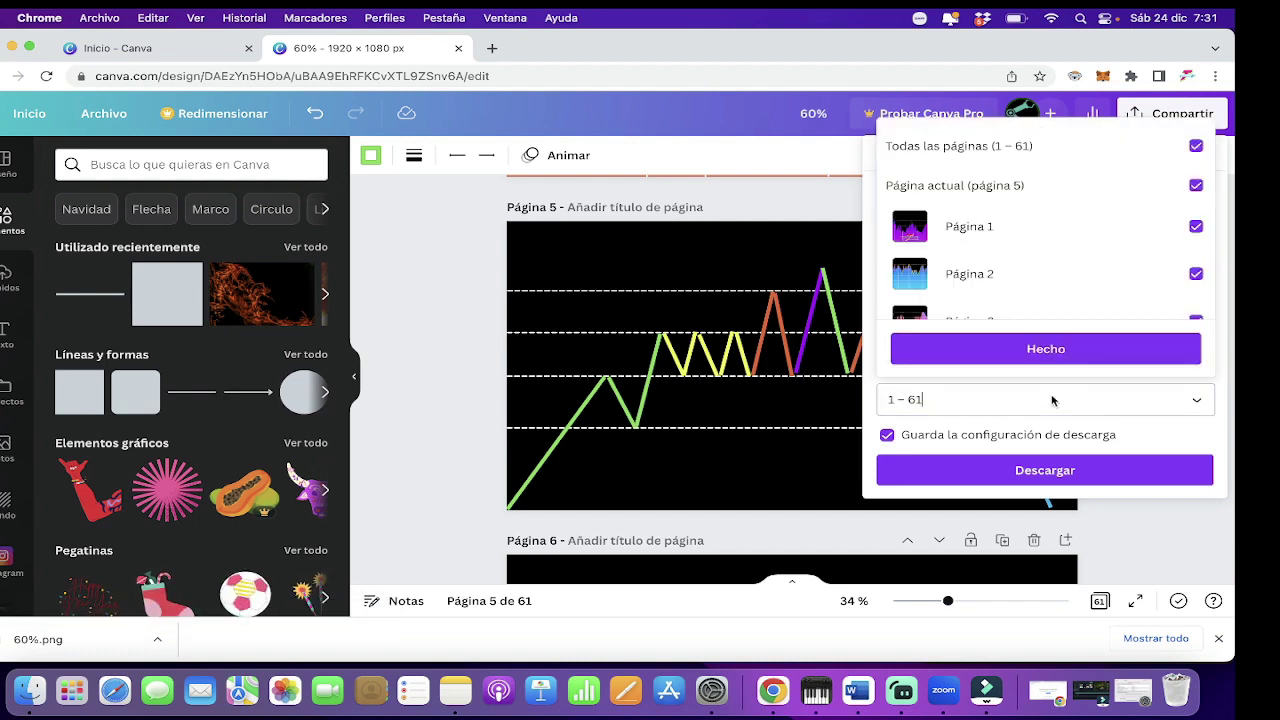
left_click(1197, 147)
left_click(1196, 186)
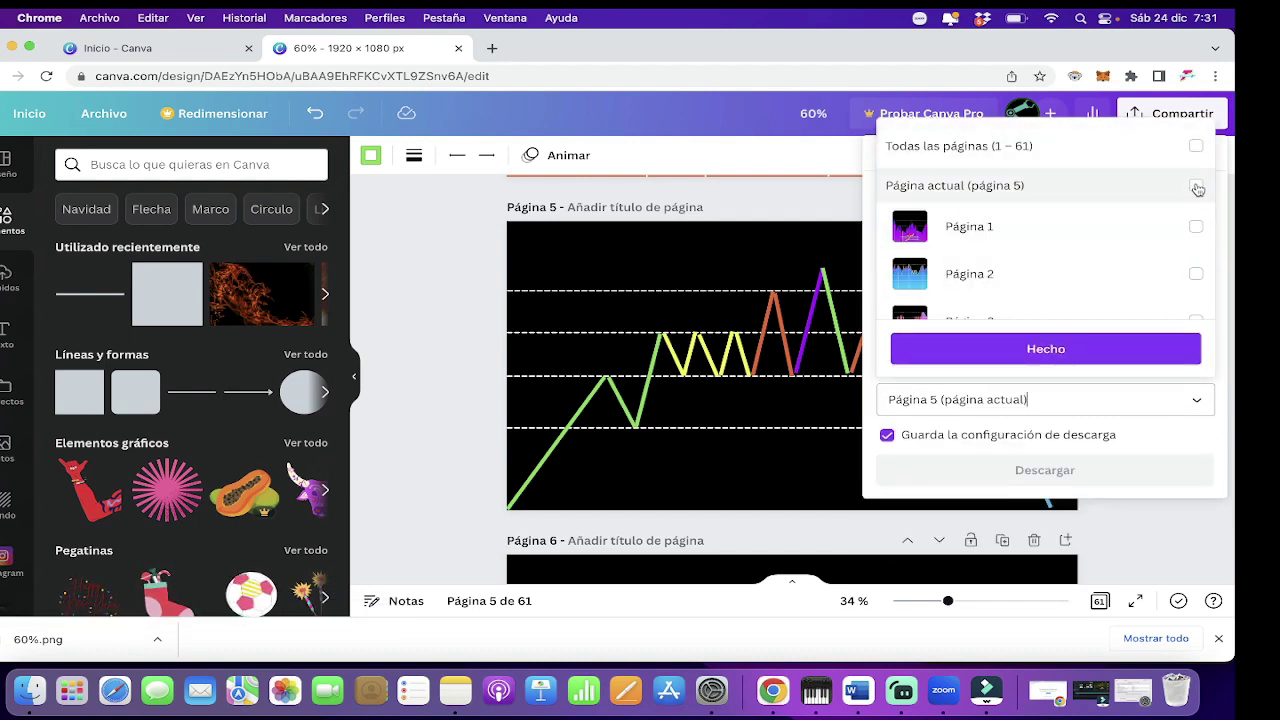
left_click(1049, 358)
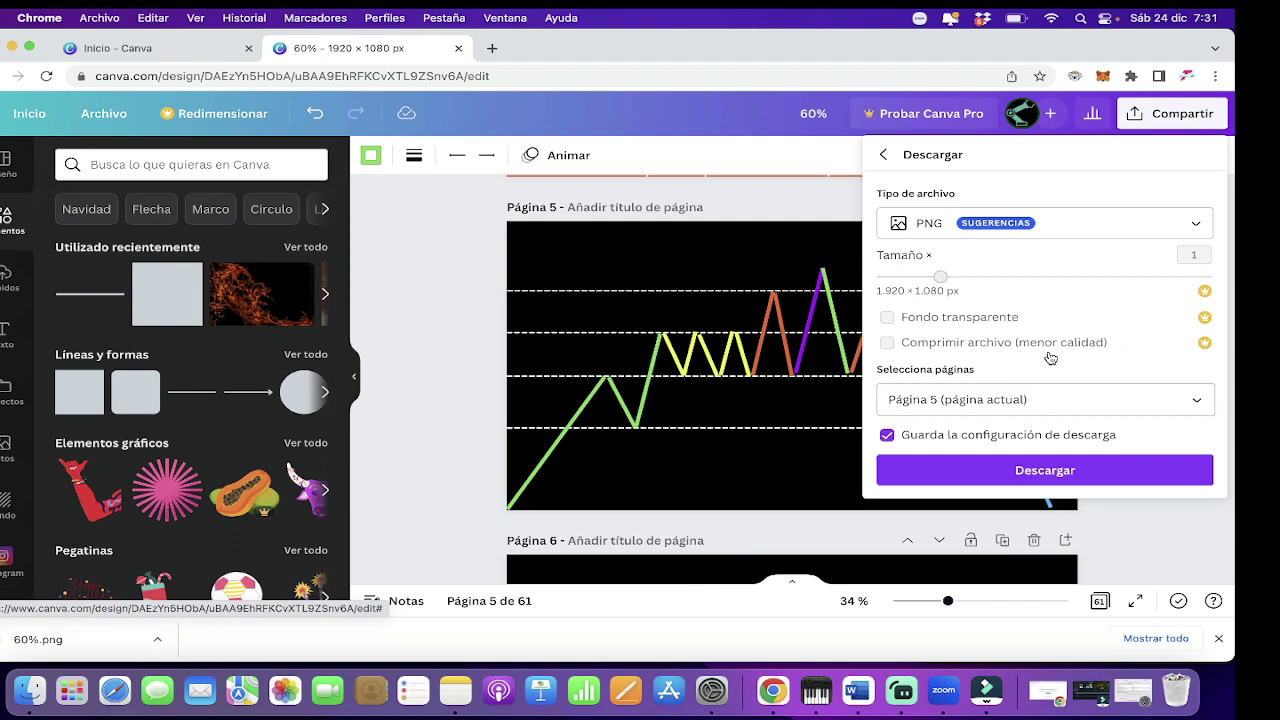
- Start the PNG download of page 5, then cancel saving the file and dismiss the download results
left_click(1039, 472)
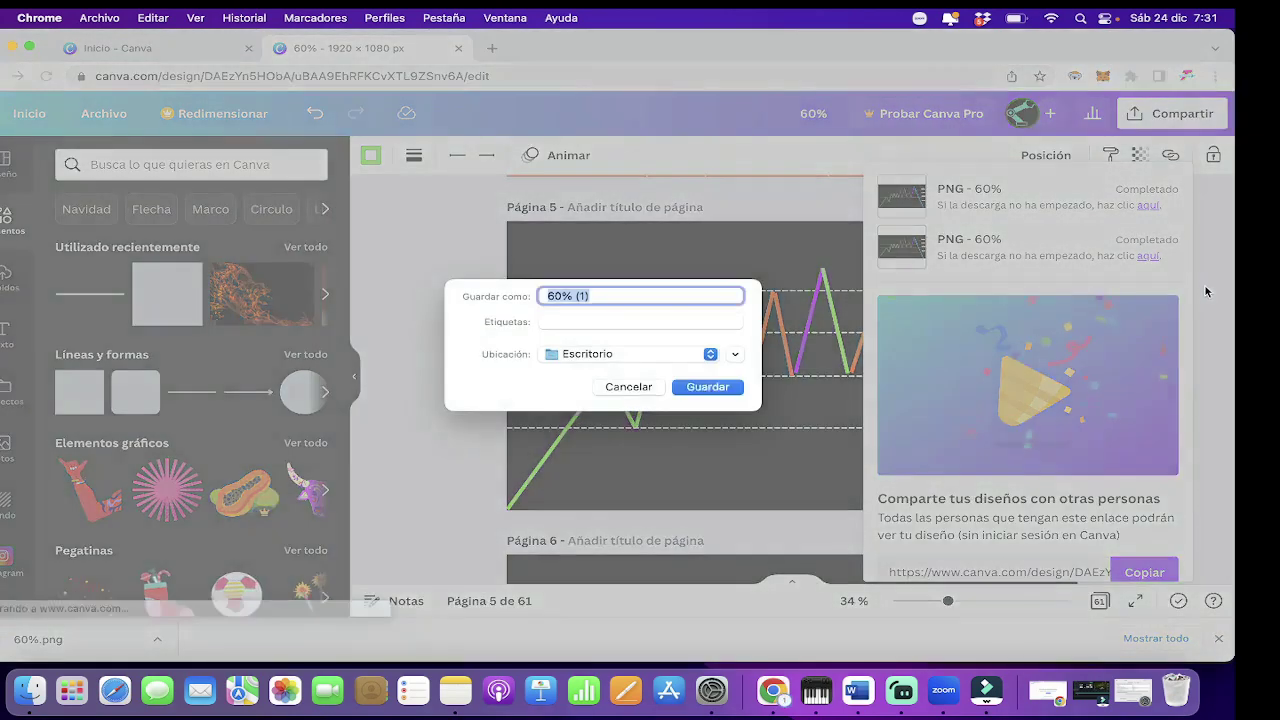
left_click(646, 386)
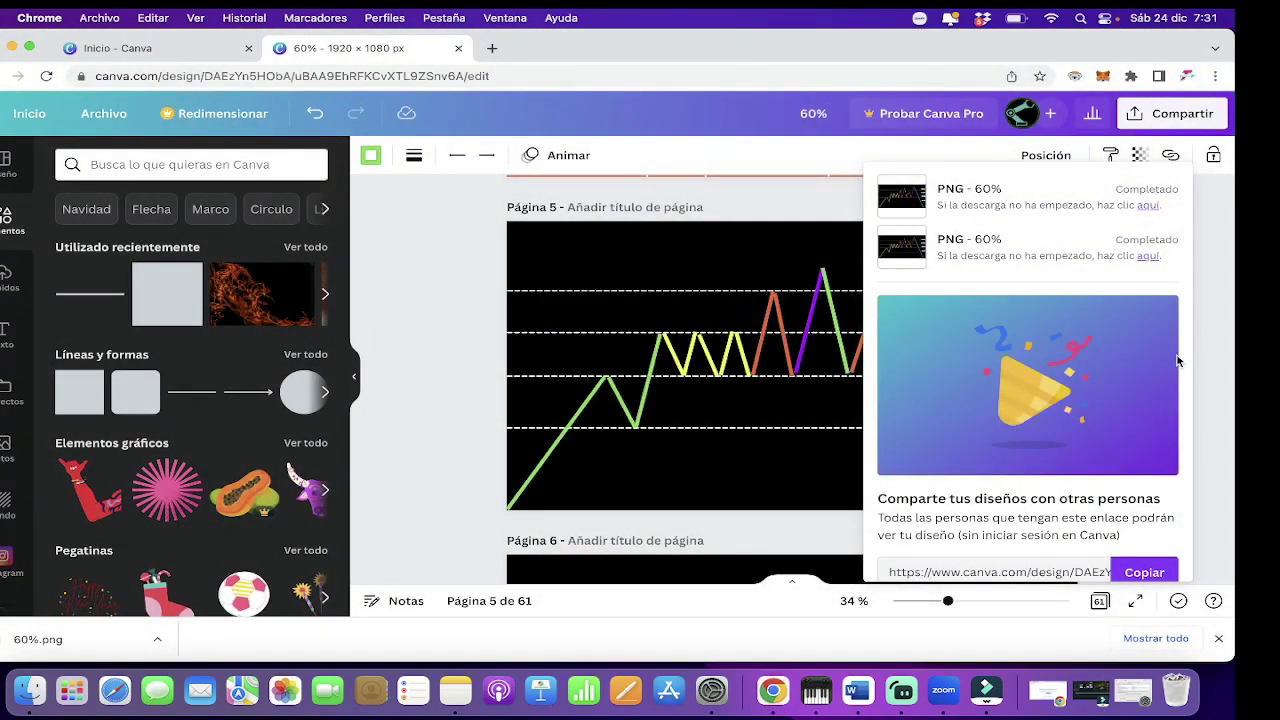
left_click(1213, 357)
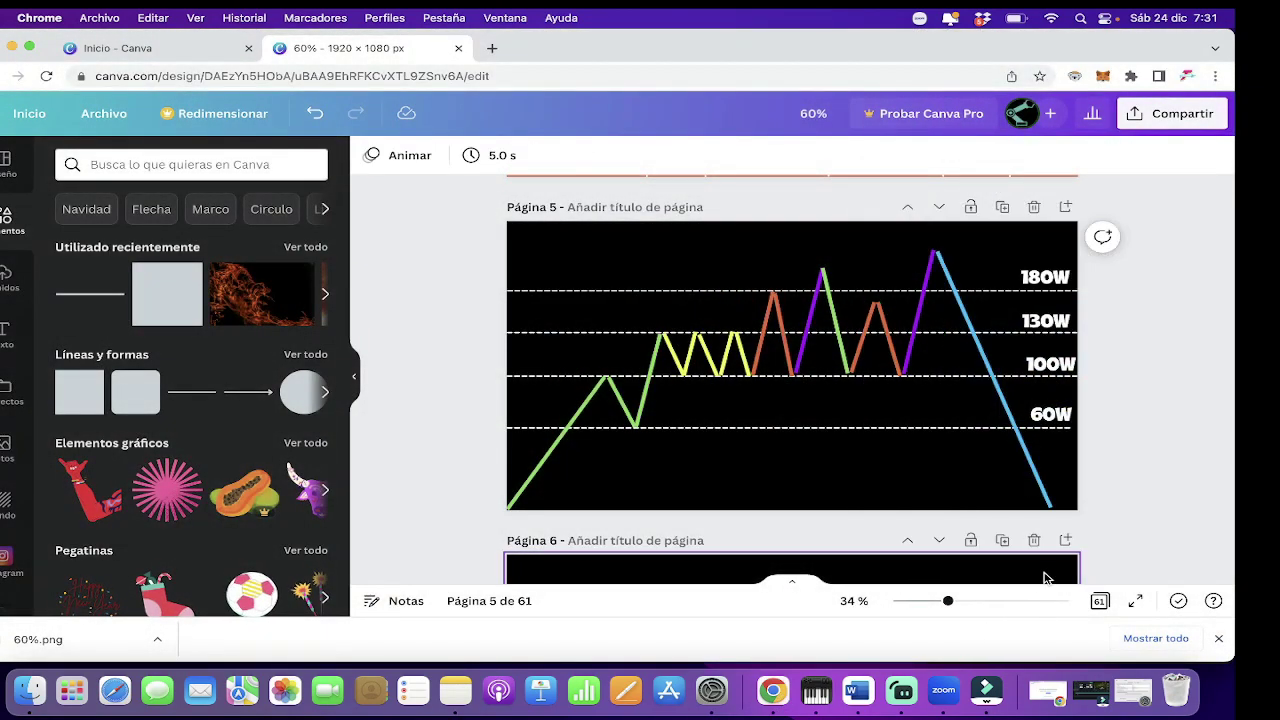
- Switch to the INTERVALICO project in Wondershare Filmora and show its project media
left_click(997, 693)
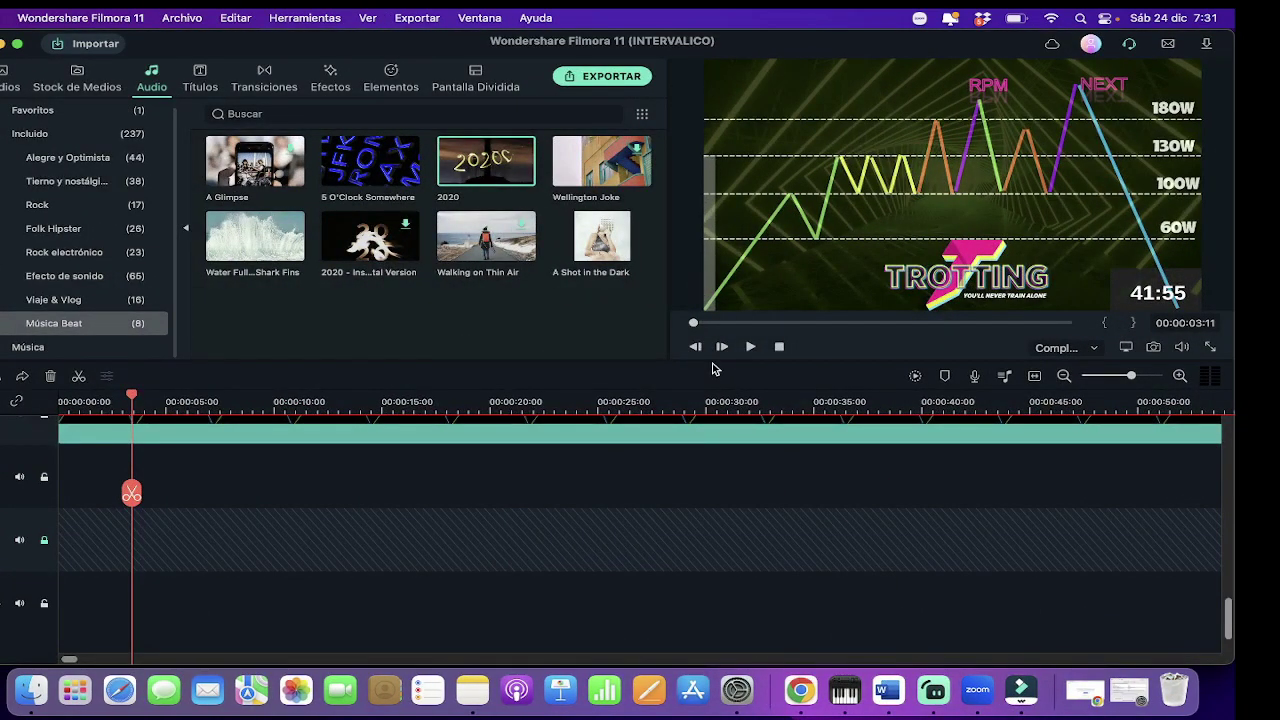
left_click(977, 690)
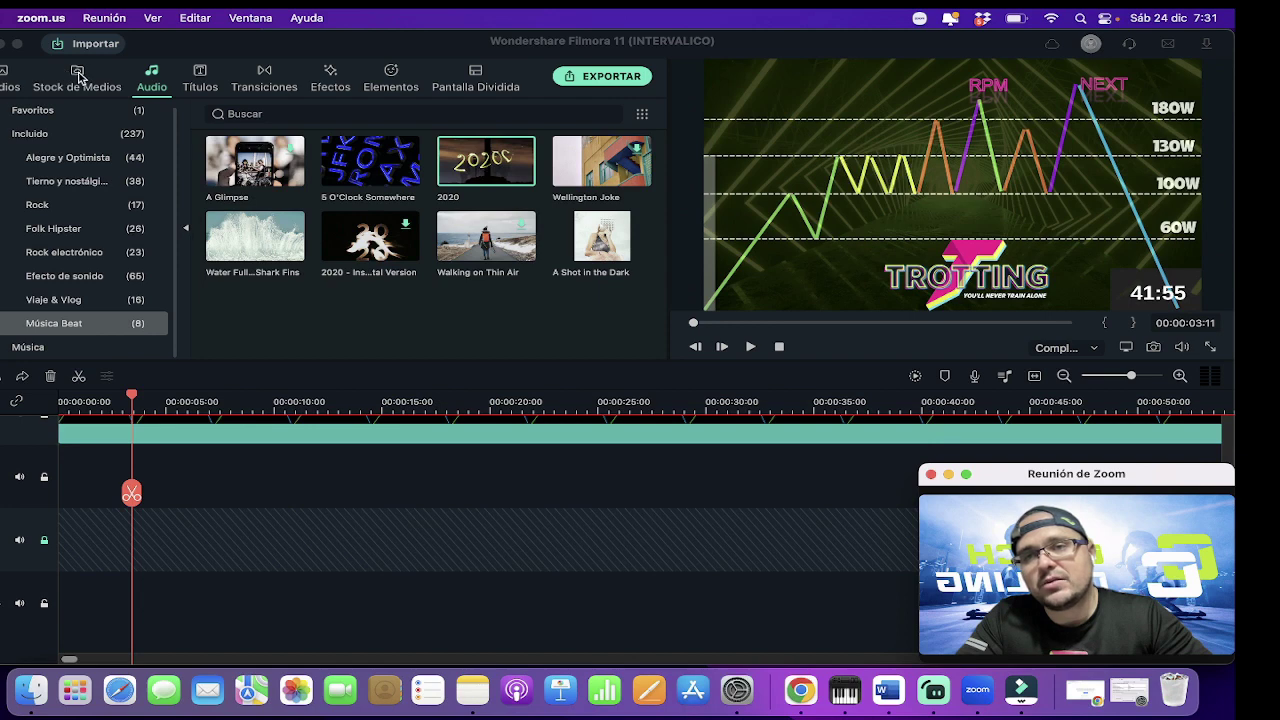
left_click(8, 80)
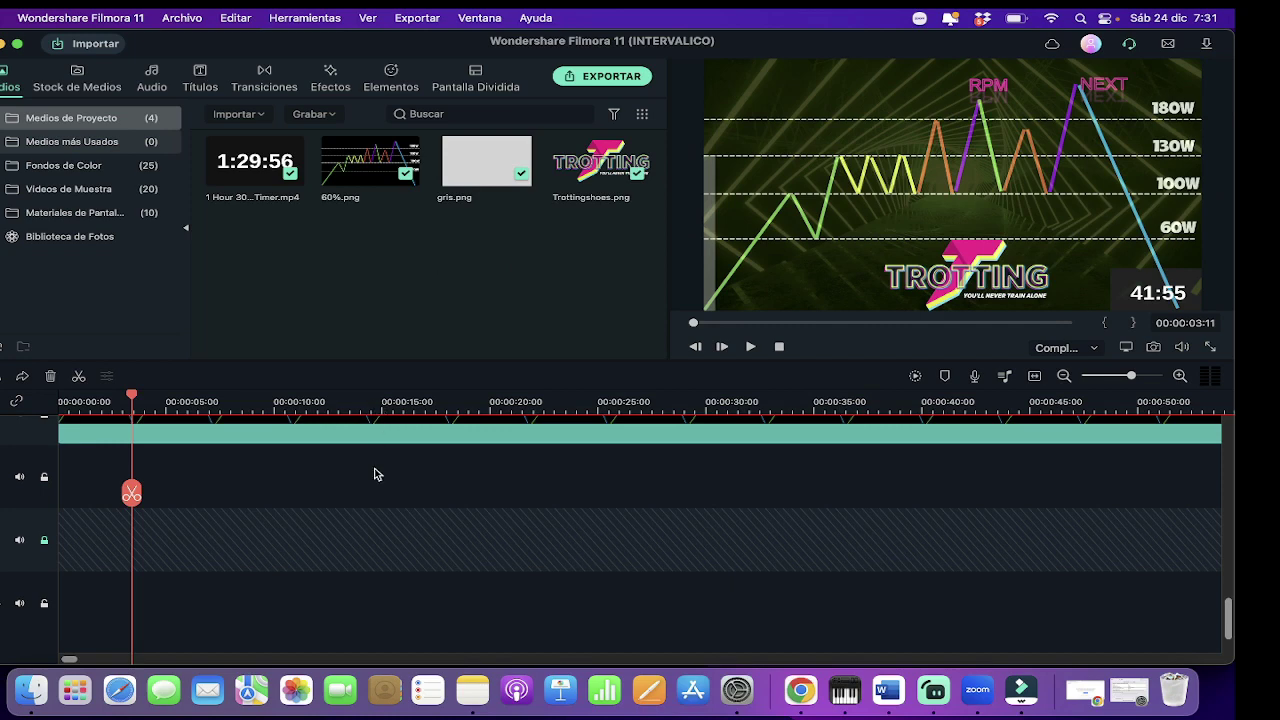
key("super+z")
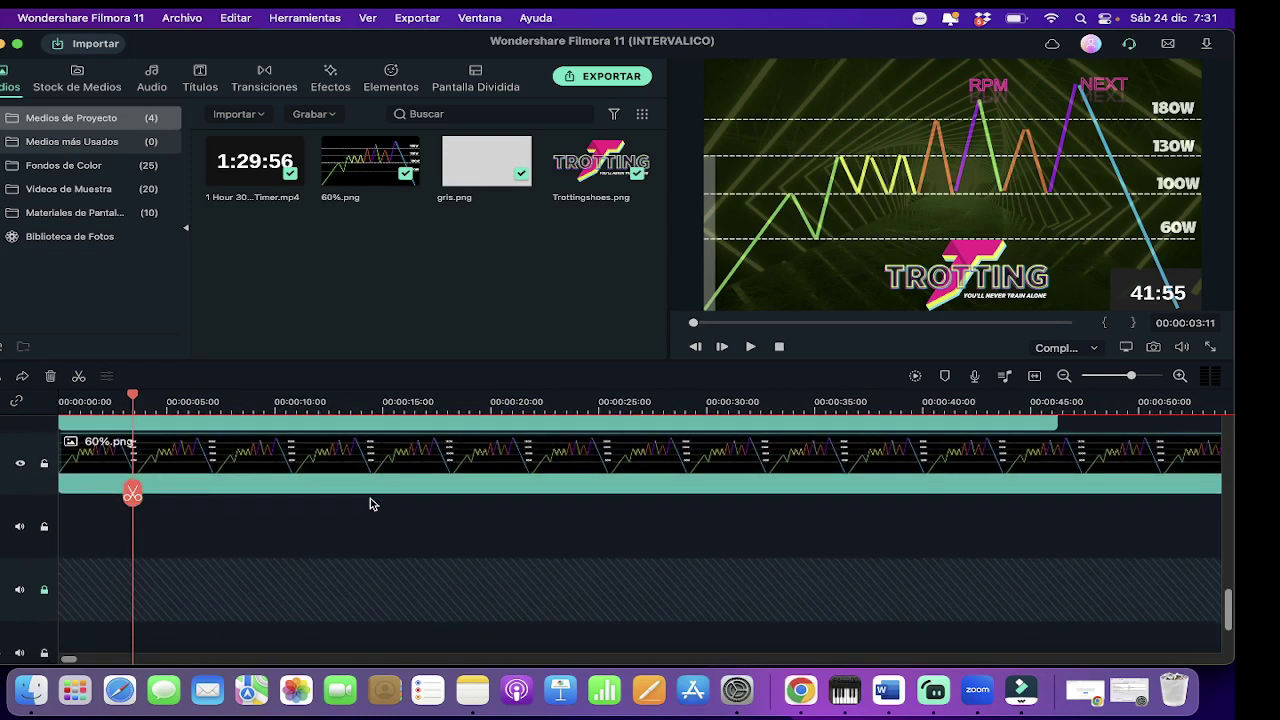
- Add the Música Beat track 2020 to the audio track below 60%.png, starting at the beginning of the timeline
left_click(153, 78)
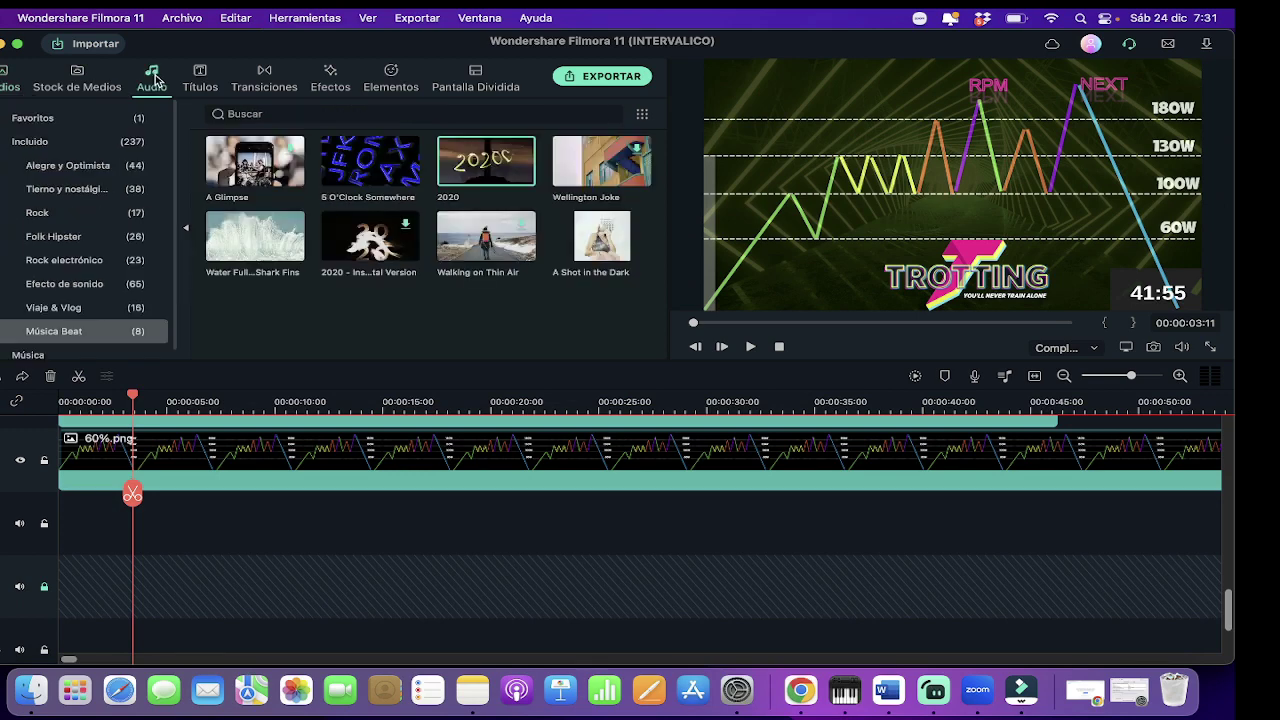
left_click_drag(467, 164, 180, 525)
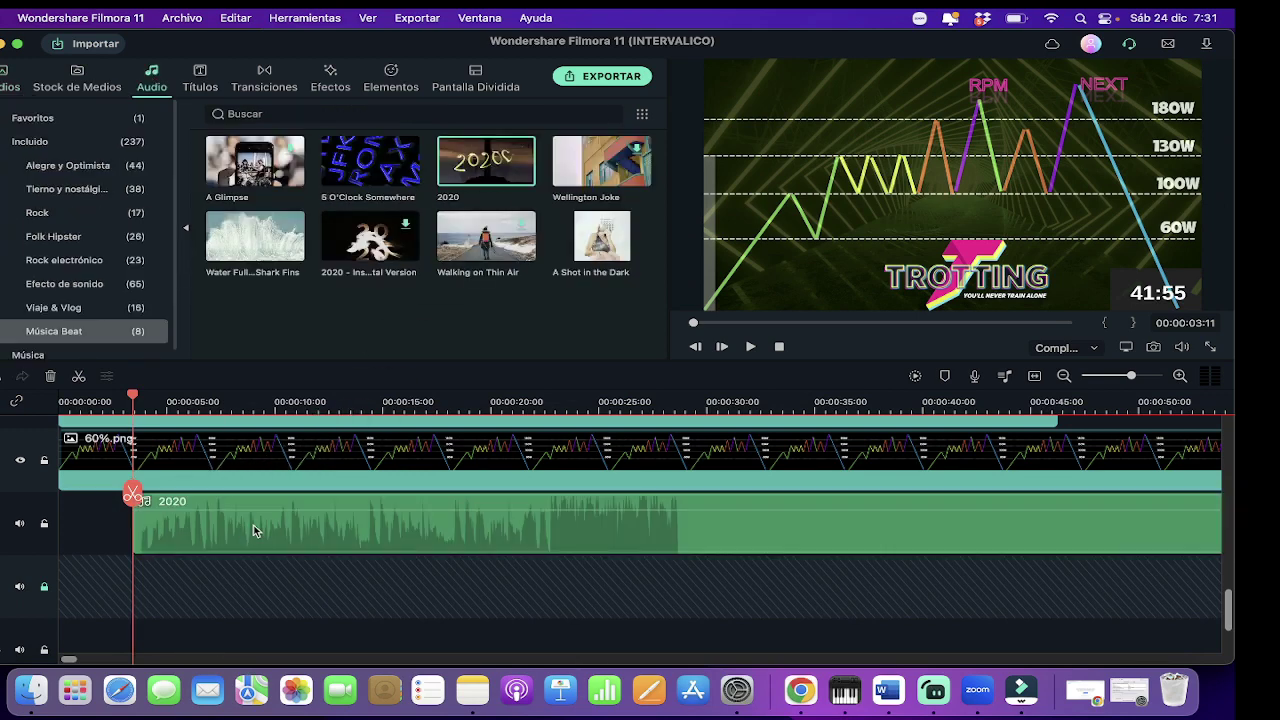
left_click(160, 528)
scroll(222, 511, "up", 2)
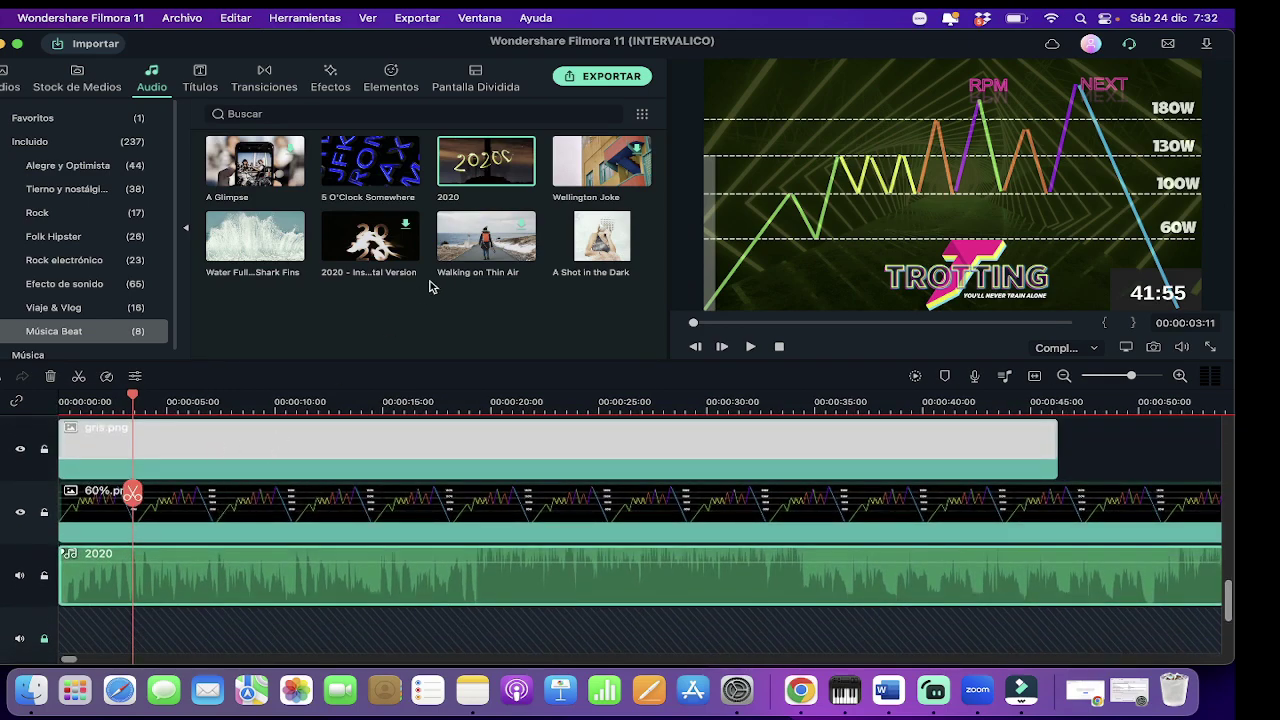
- Open the gris.png clip's settings and move its overlay over the middle of the graph in the preview
left_click(6, 78)
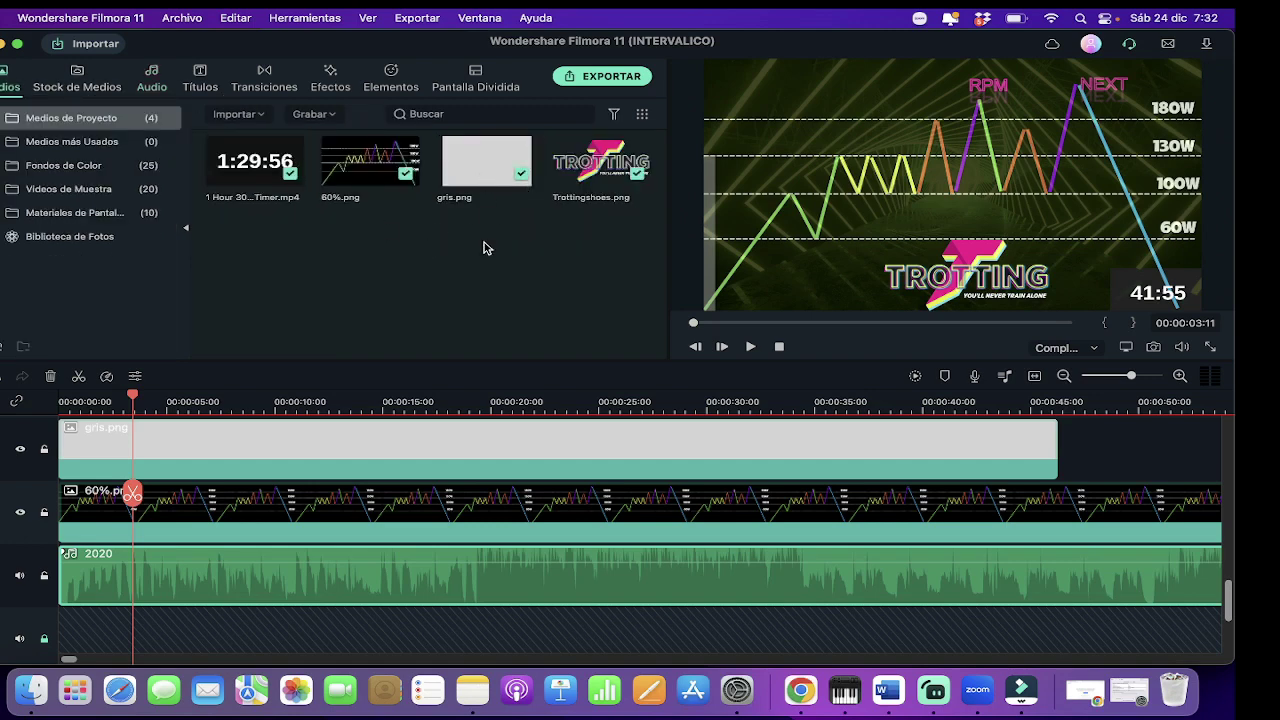
double_click(410, 443)
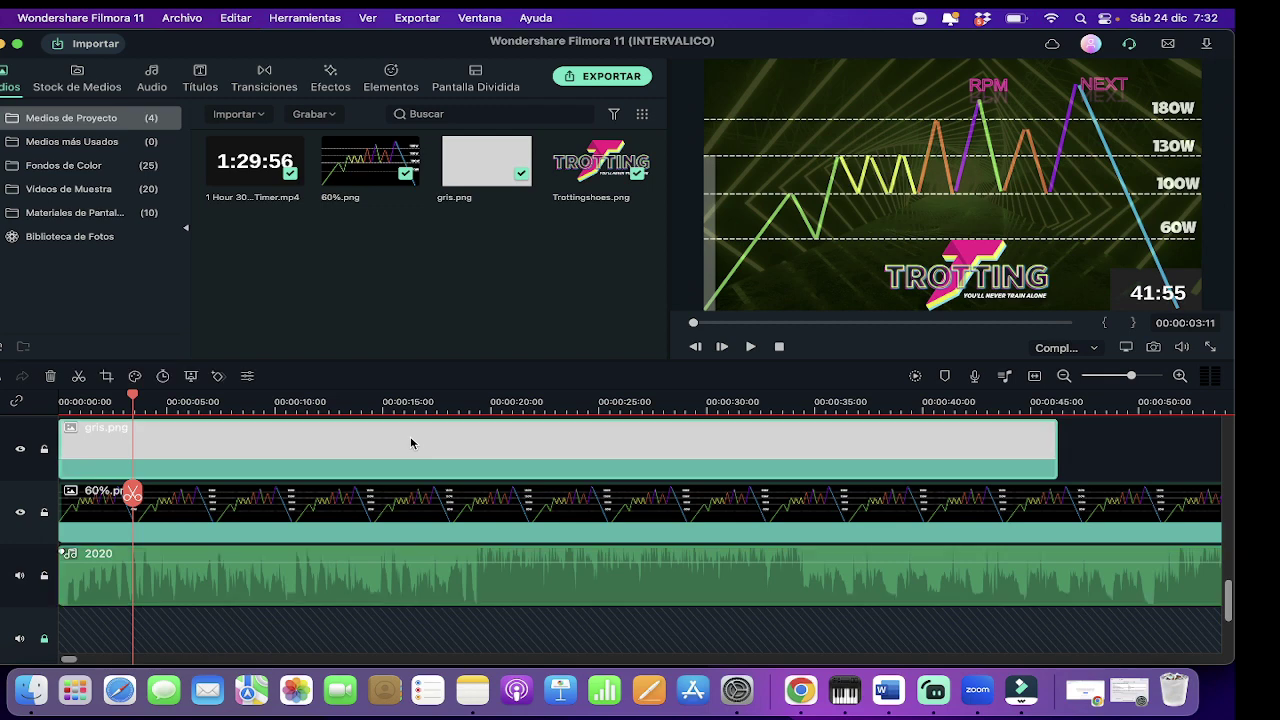
left_click_drag(707, 199, 1035, 194)
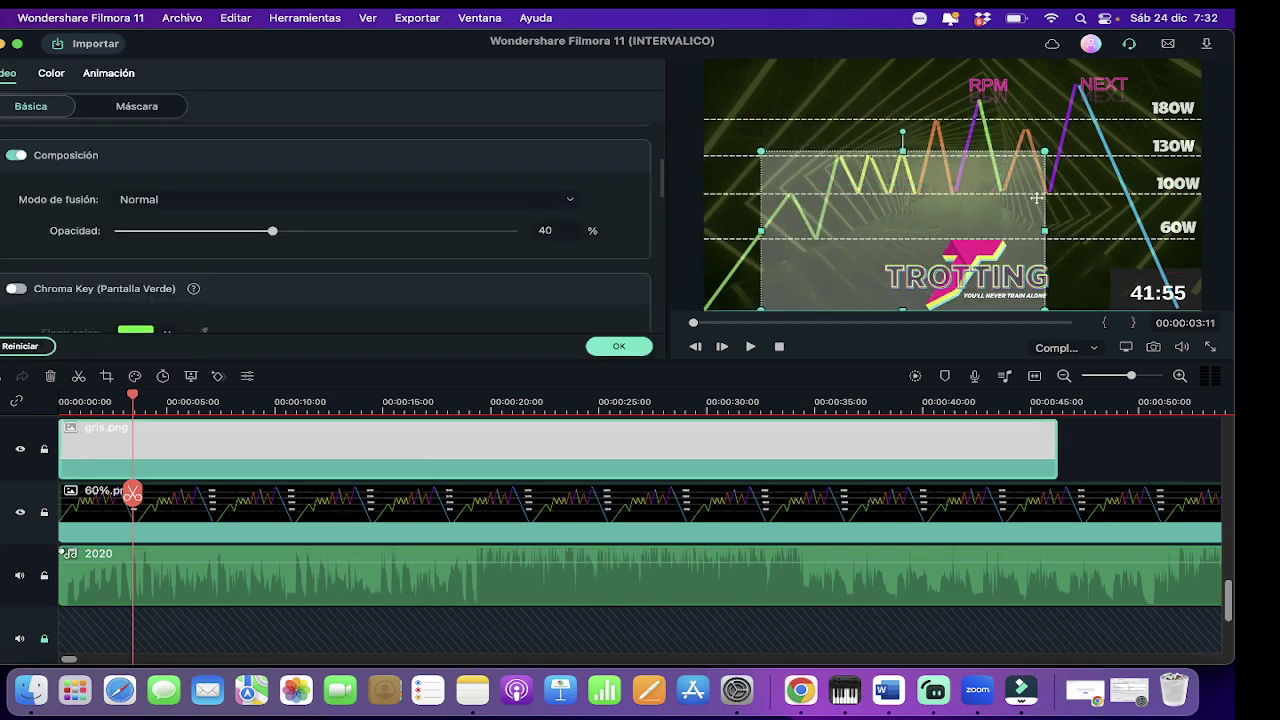
left_click(563, 231)
double_click(563, 231)
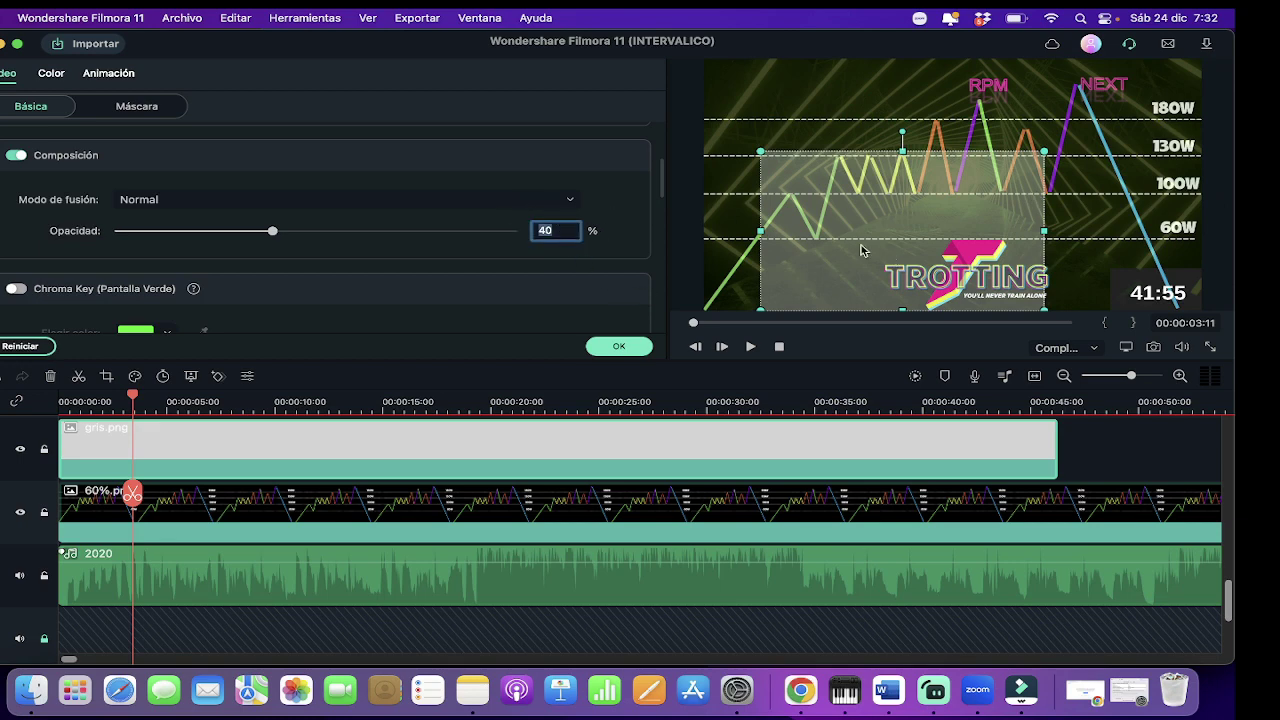
scroll(565, 455, "up", 1)
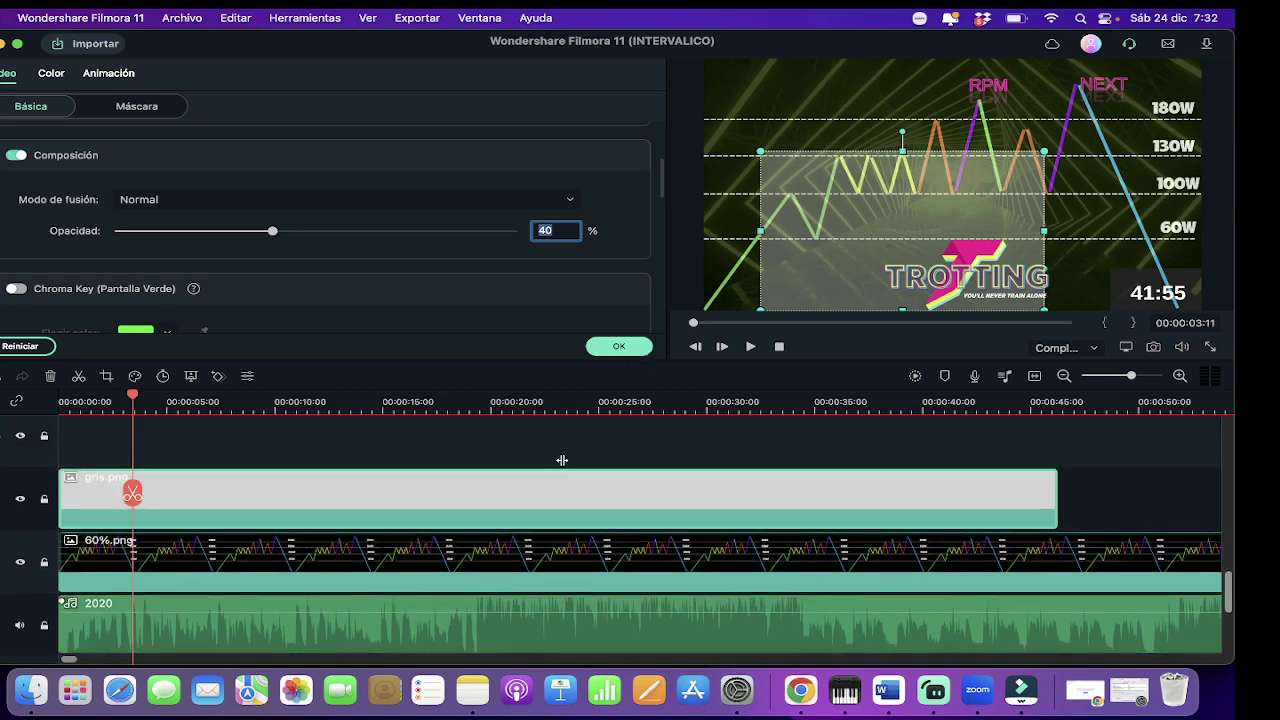
left_click(619, 346)
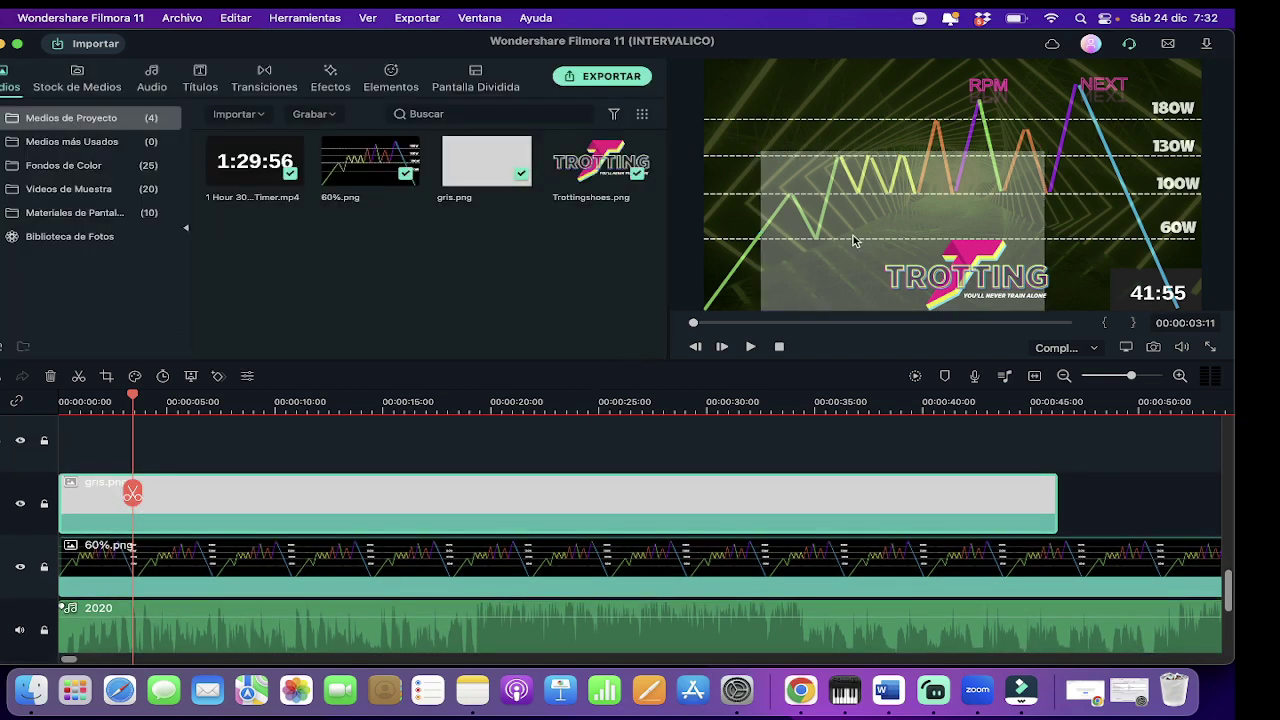
- Delete the gris.png clip and add gris.png again above 60%.png, extending from the timeline start to about 53 seconds
left_click(643, 476)
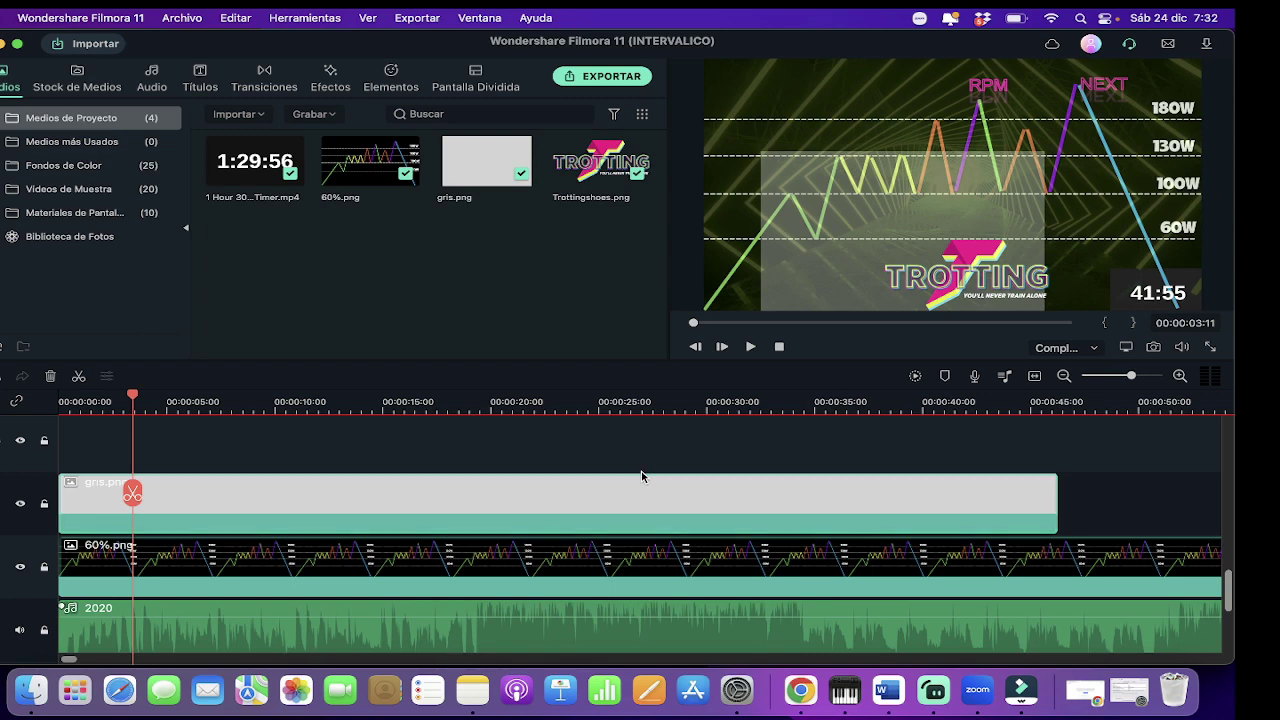
key("Delete")
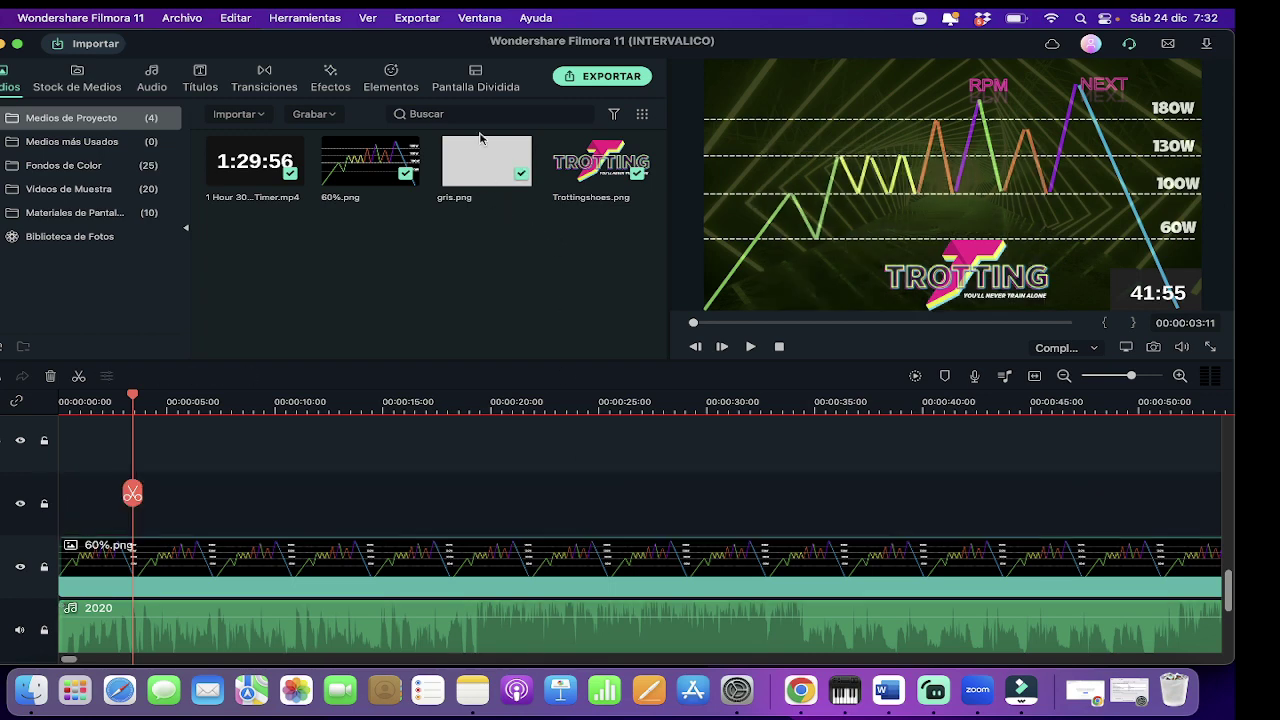
left_click_drag(480, 163, 1202, 460)
- Shrink the gris.png overlay to about half size and place it over the first green peak at the frame's lower-left corner
double_click(1062, 163)
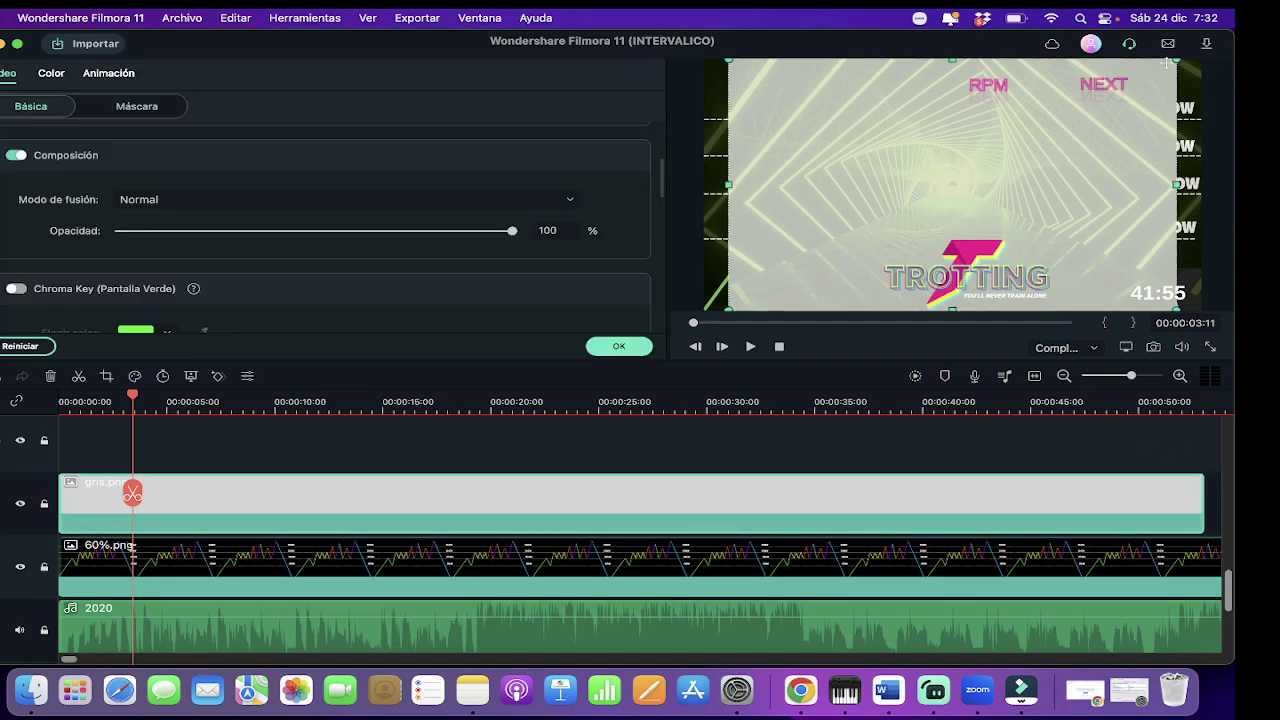
left_click_drag(1178, 60, 982, 168)
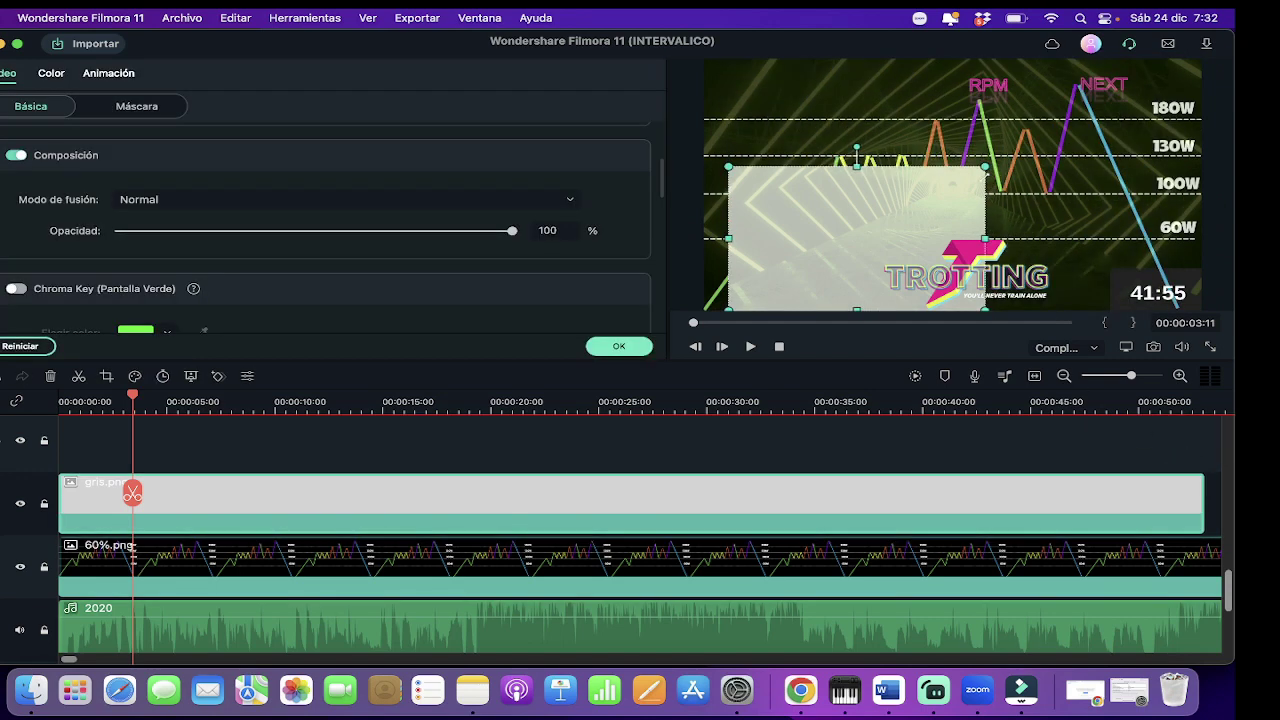
left_click_drag(930, 212, 771, 208)
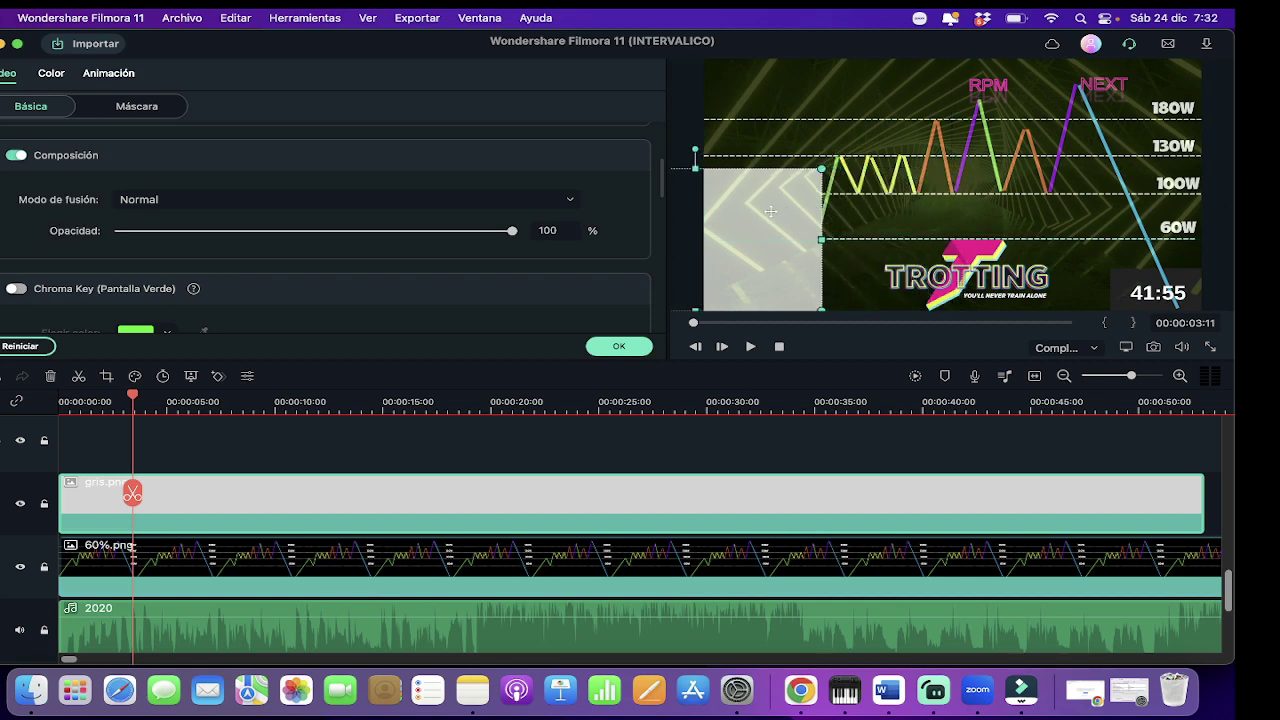
- Set the gris.png overlay's opacity to 40% and move it left until only a narrow strip remains inside the frame
left_click(561, 229)
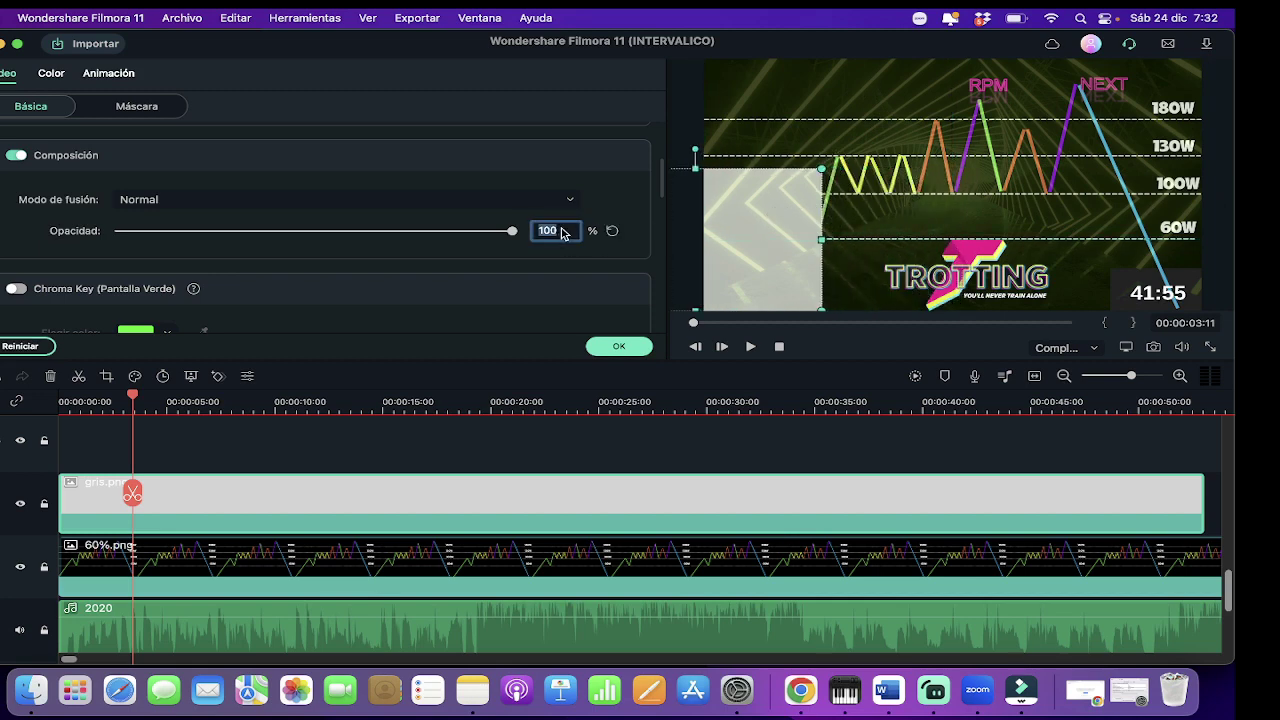
type("50")
key("Return")
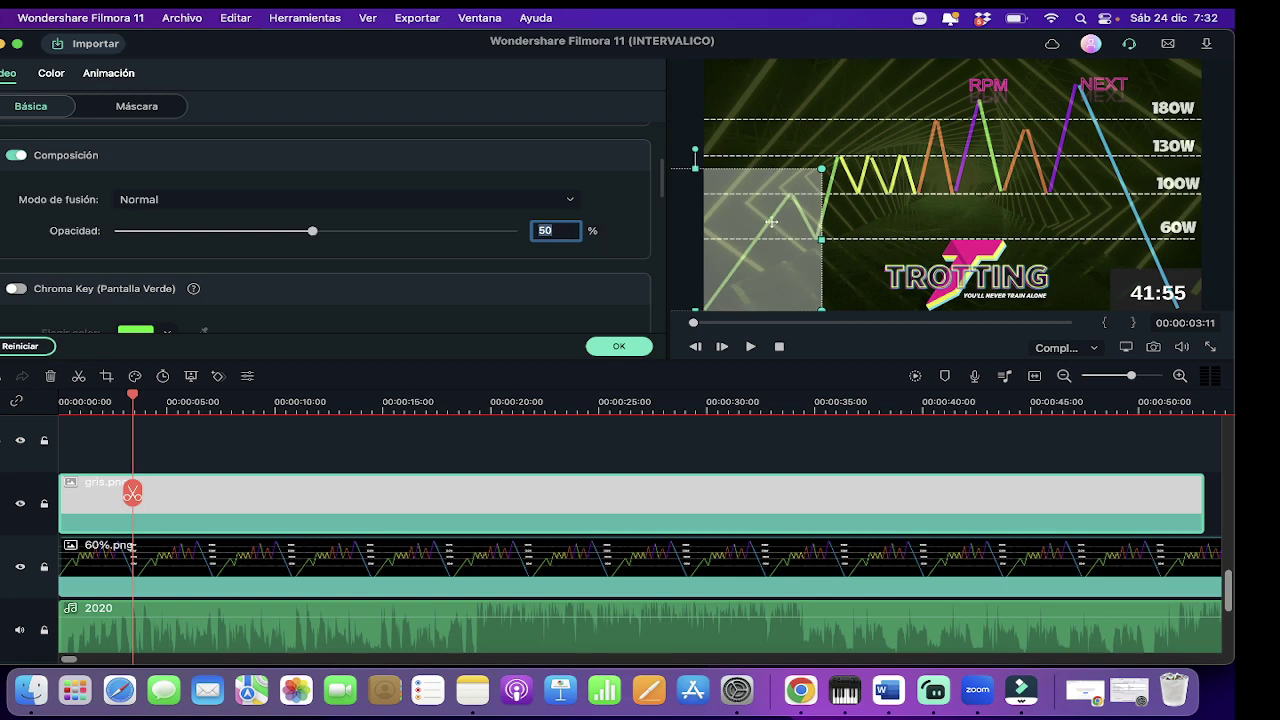
type("40")
key("Return")
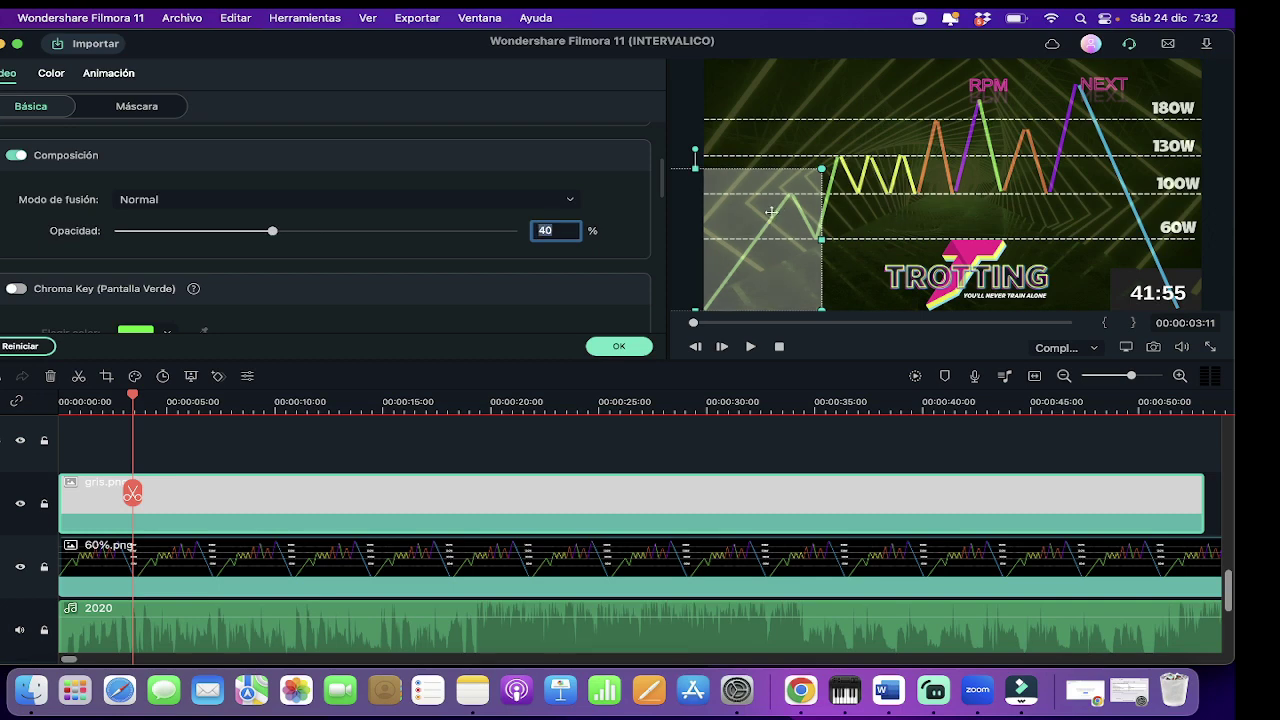
left_click_drag(771, 212, 665, 220)
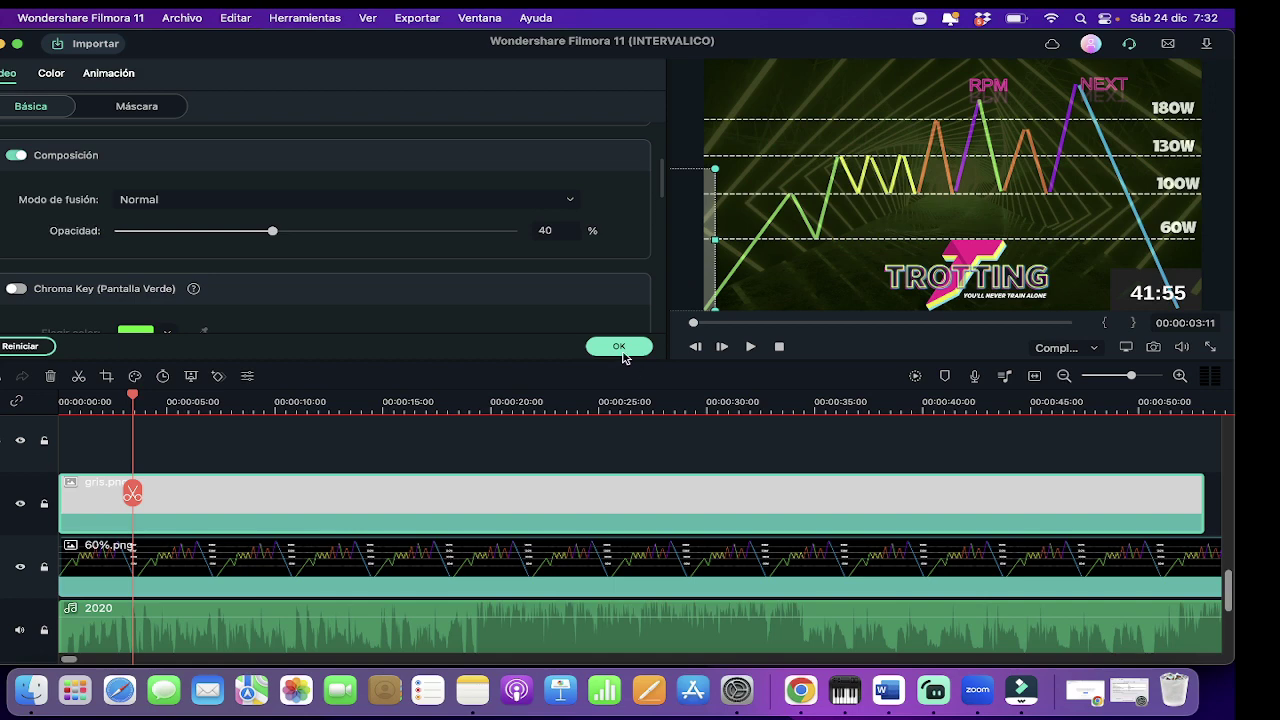
- Return to the timeline start and add a custom animation keyframe to the gris.png clip there
left_click(619, 347)
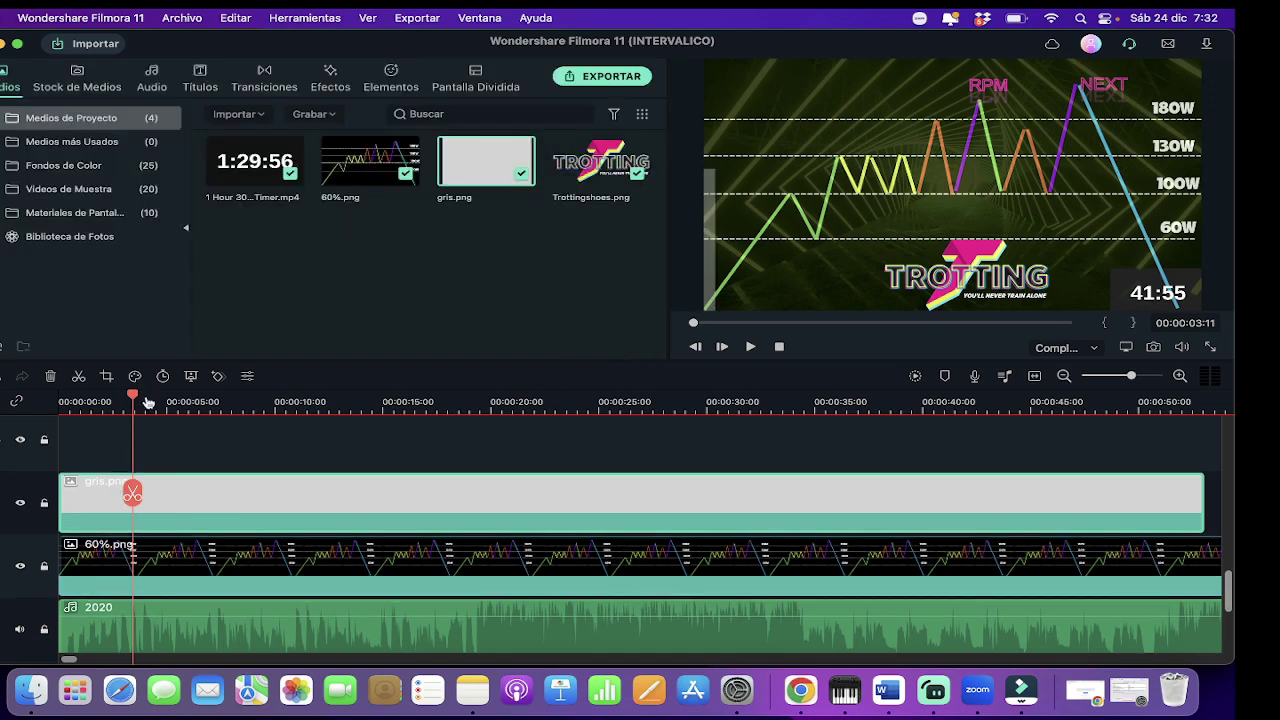
left_click_drag(133, 400, 32, 400)
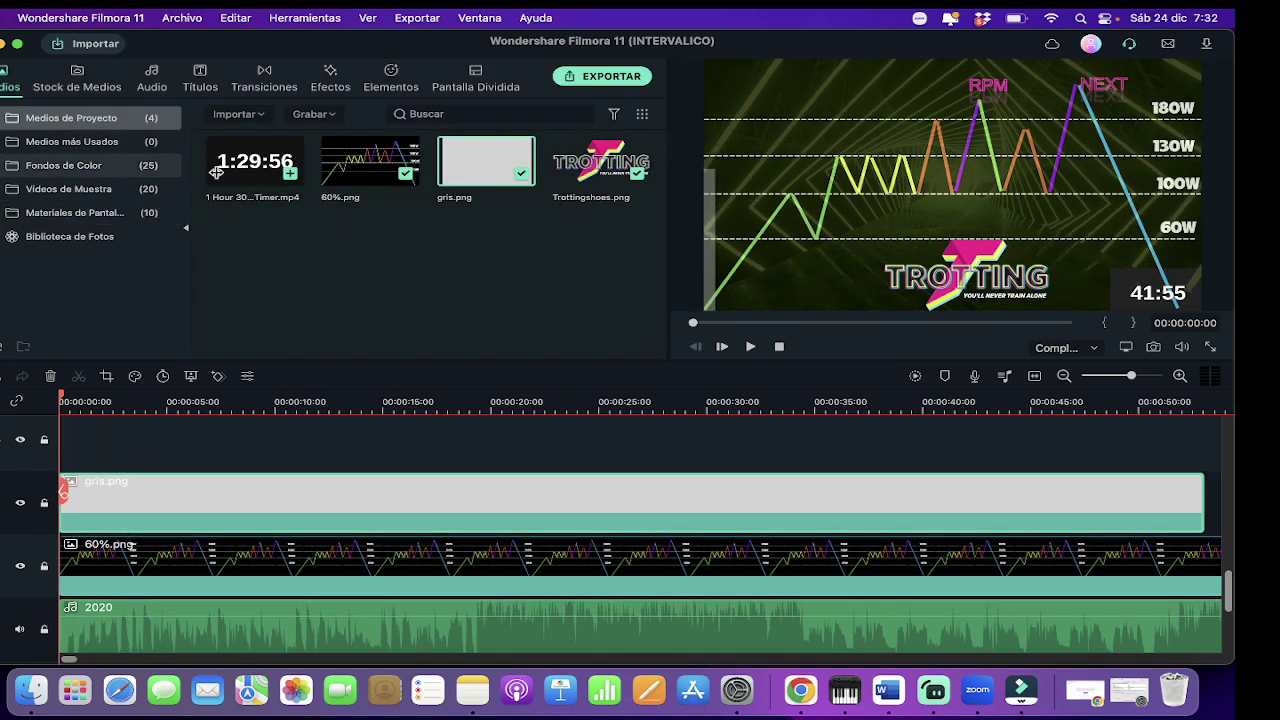
double_click(195, 504)
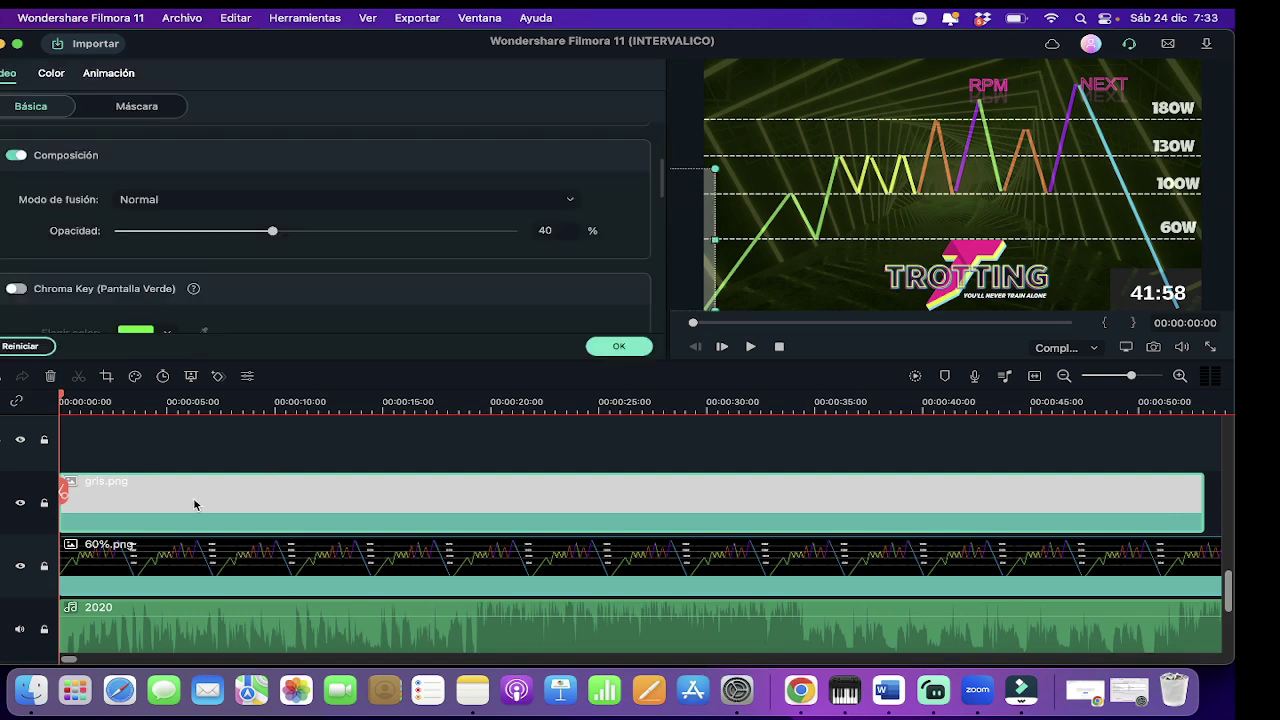
left_click(109, 74)
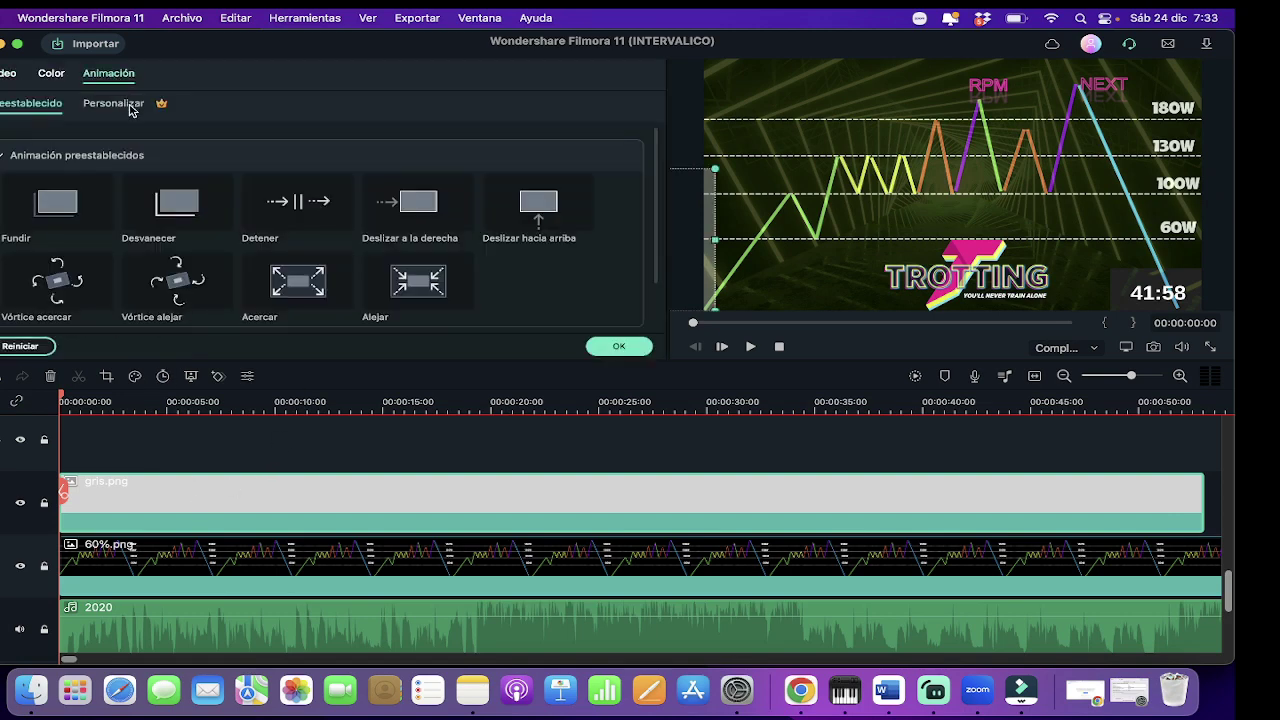
left_click(130, 108)
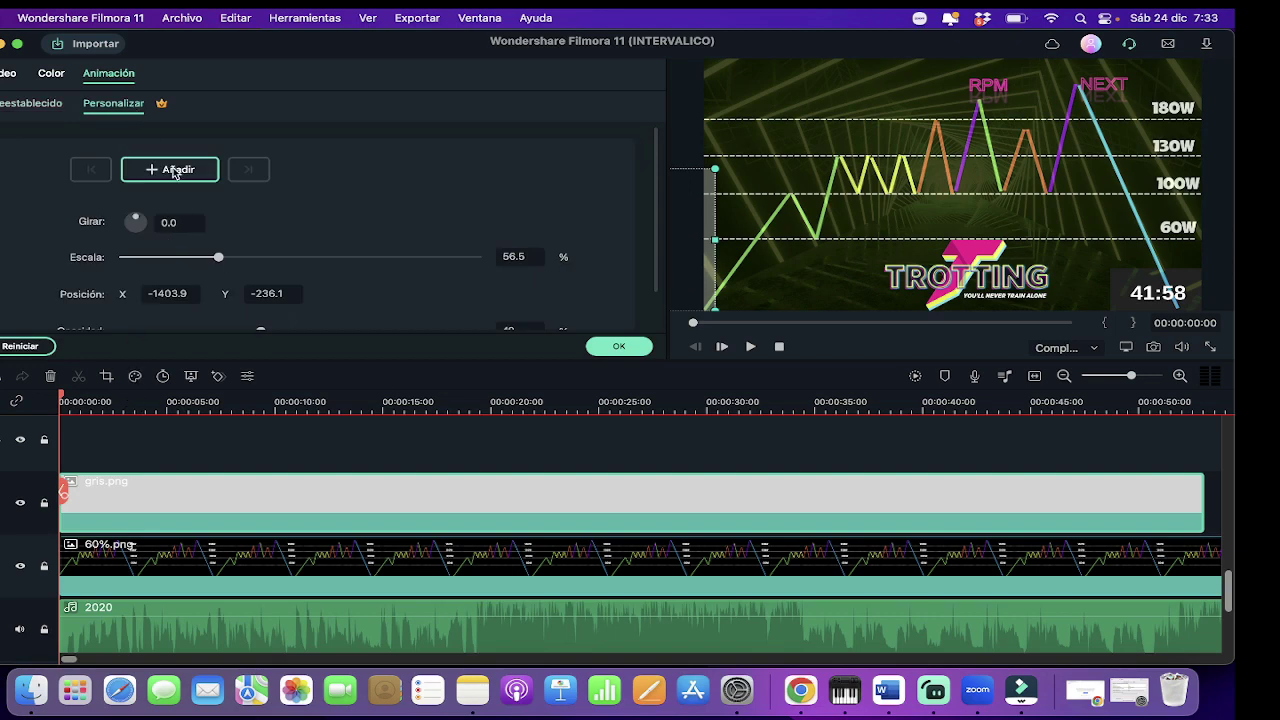
left_click(173, 170)
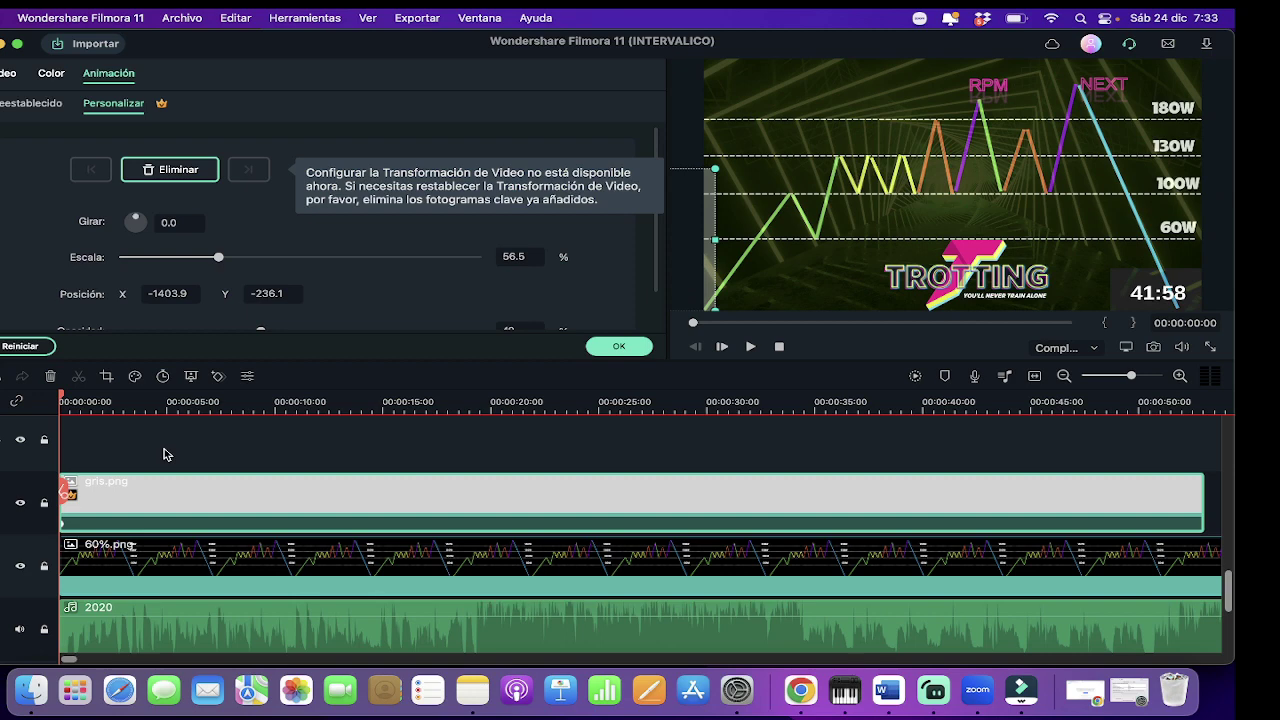
- At 00:00:38:05, widen the gris.png overlay to the first green peak, at about 72.8% scale
key("space")
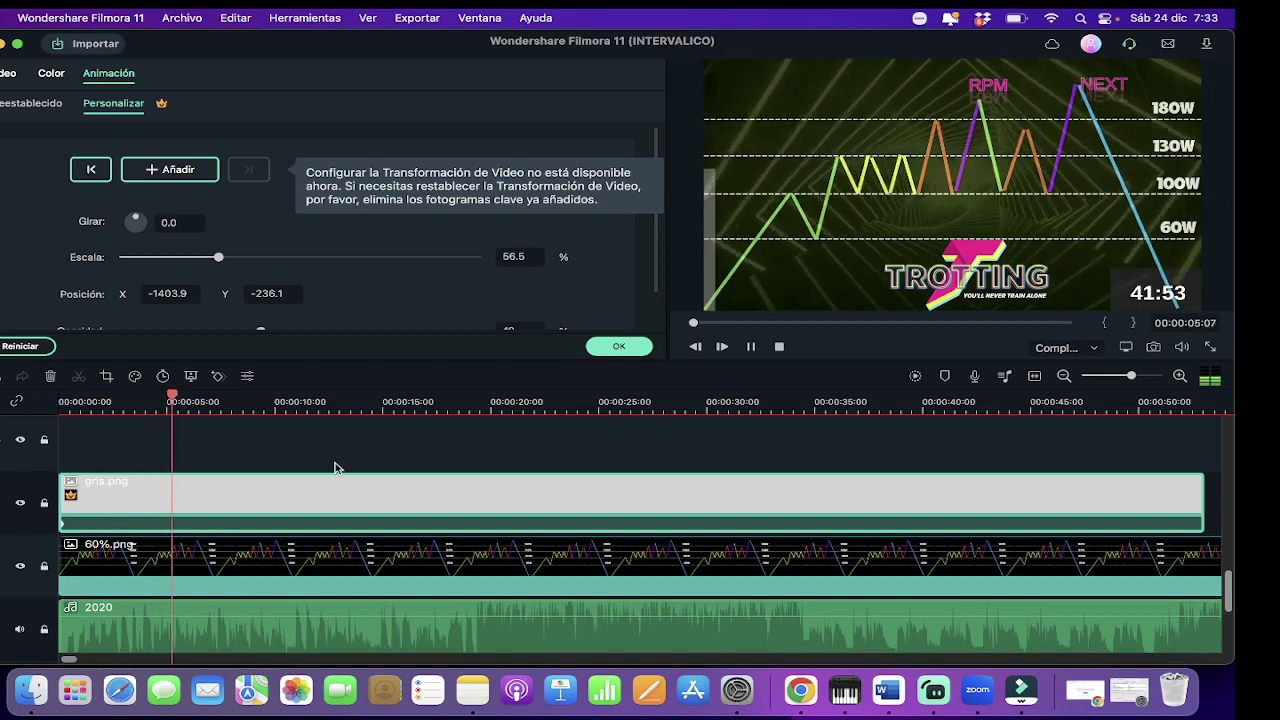
left_click(720, 401)
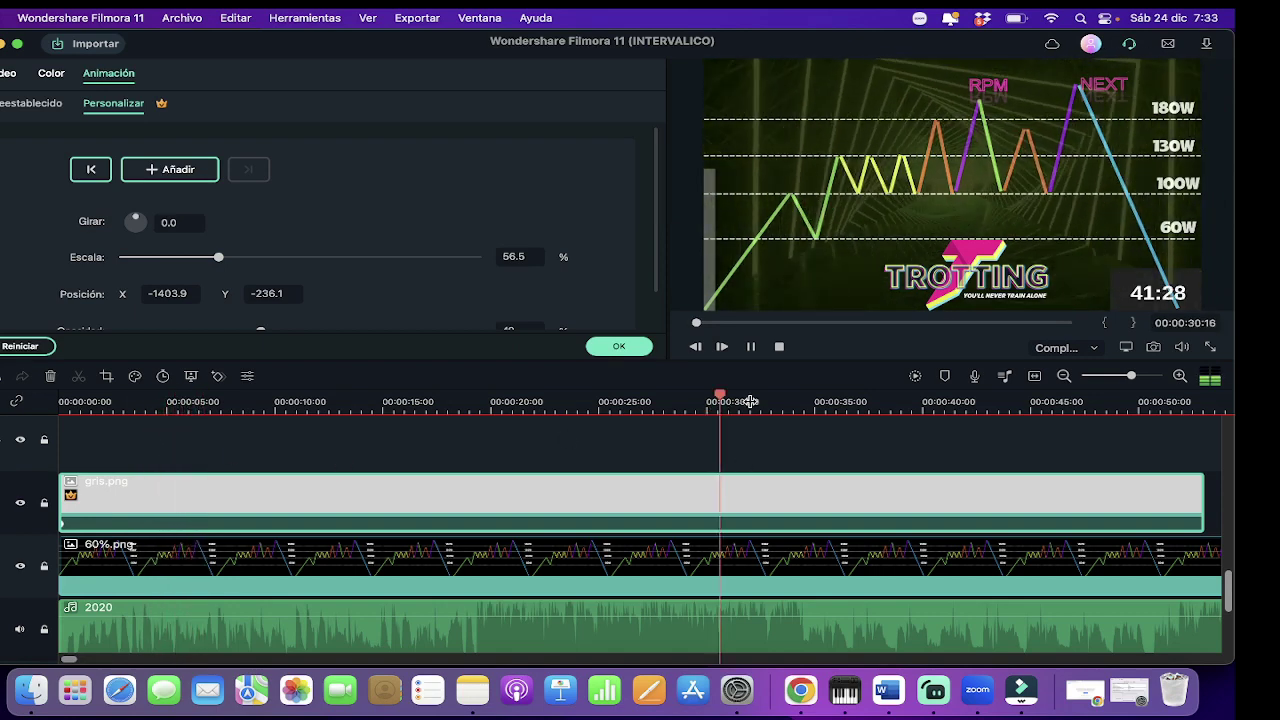
left_click(816, 401)
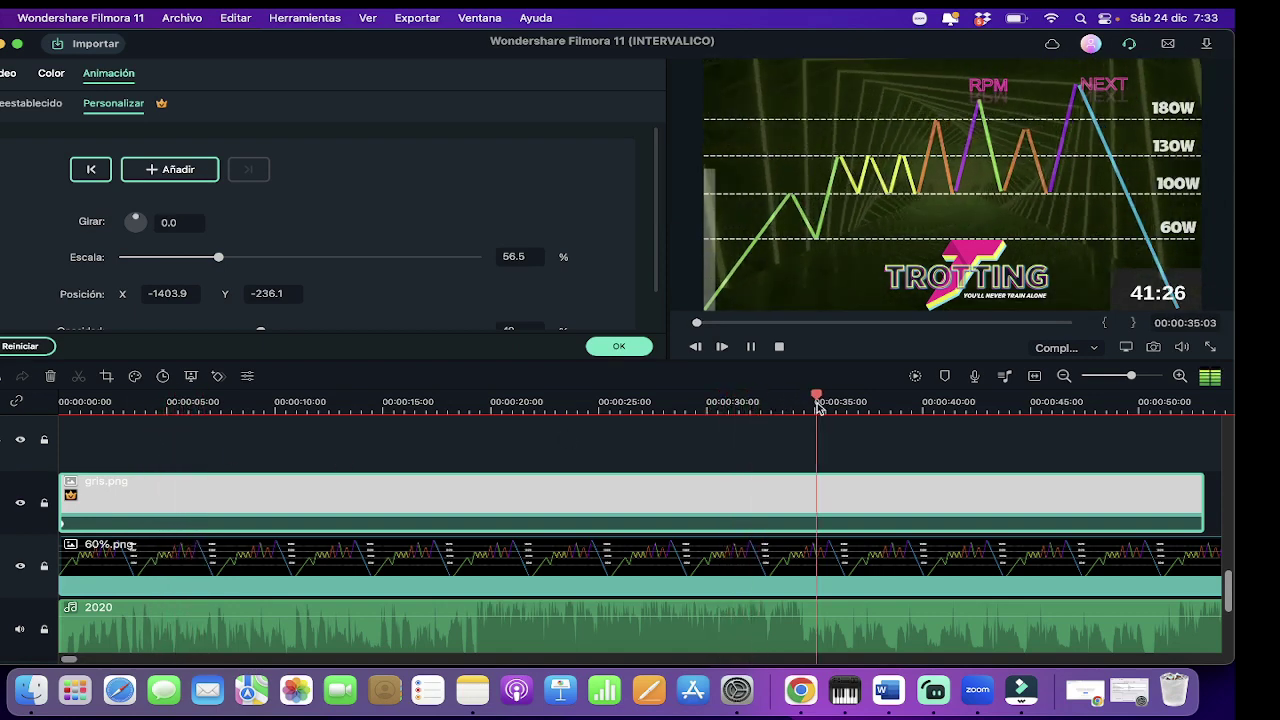
left_click(865, 403)
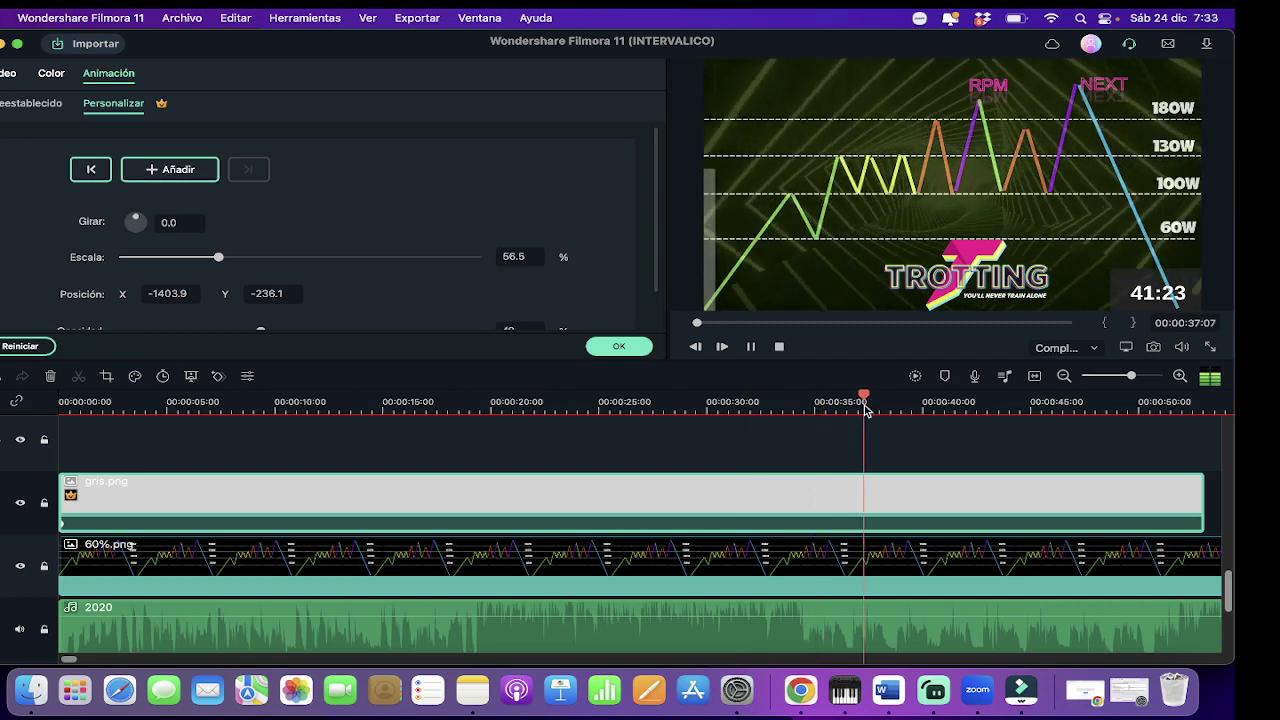
key("space")
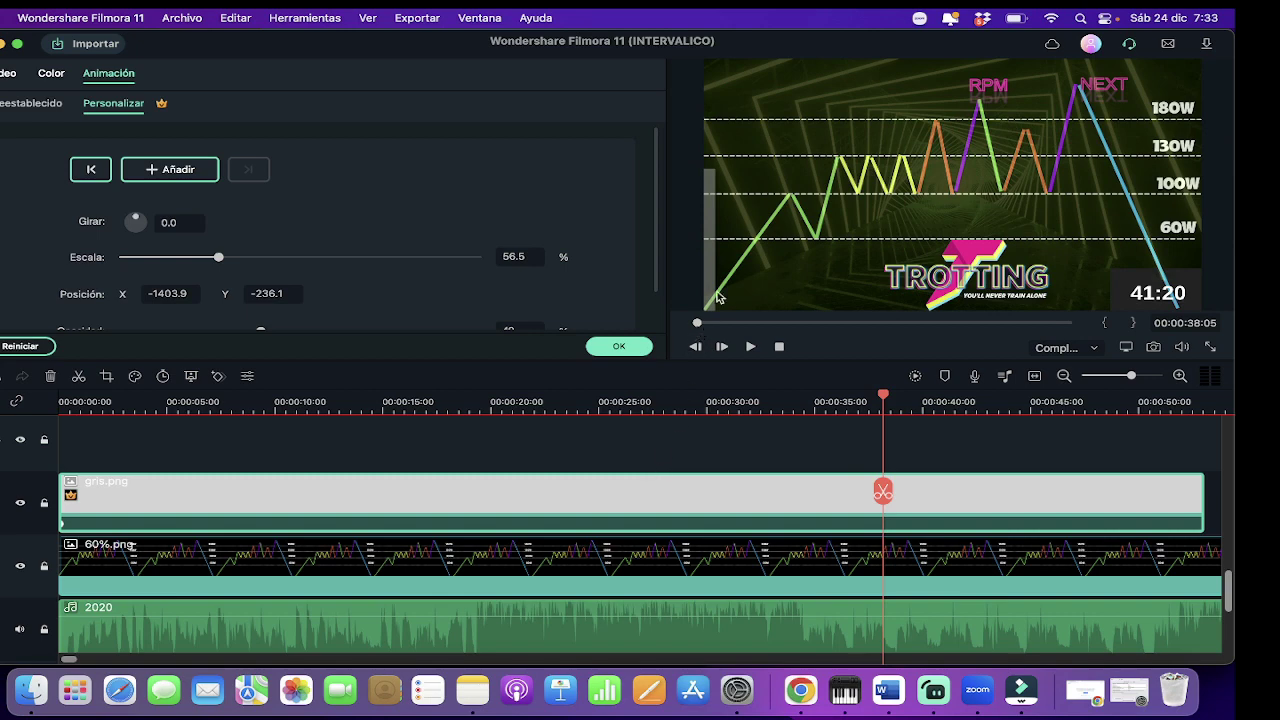
left_click(710, 250)
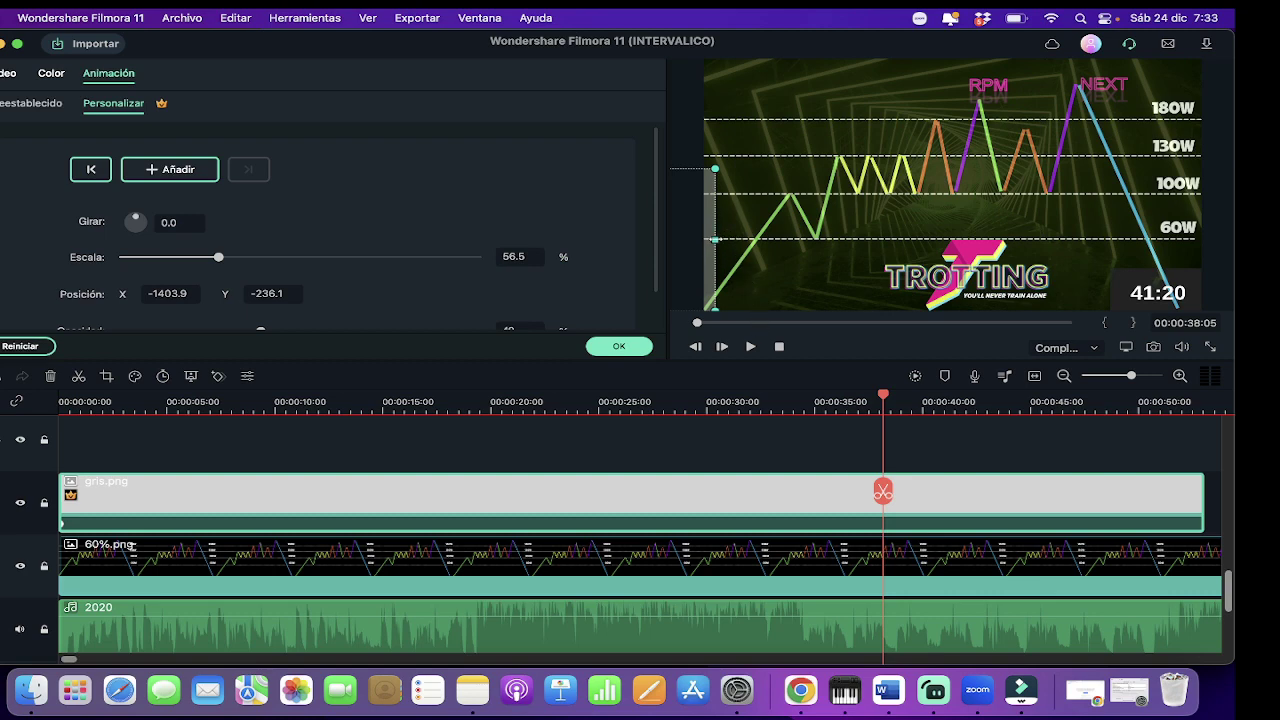
left_click_drag(715, 240, 788, 231)
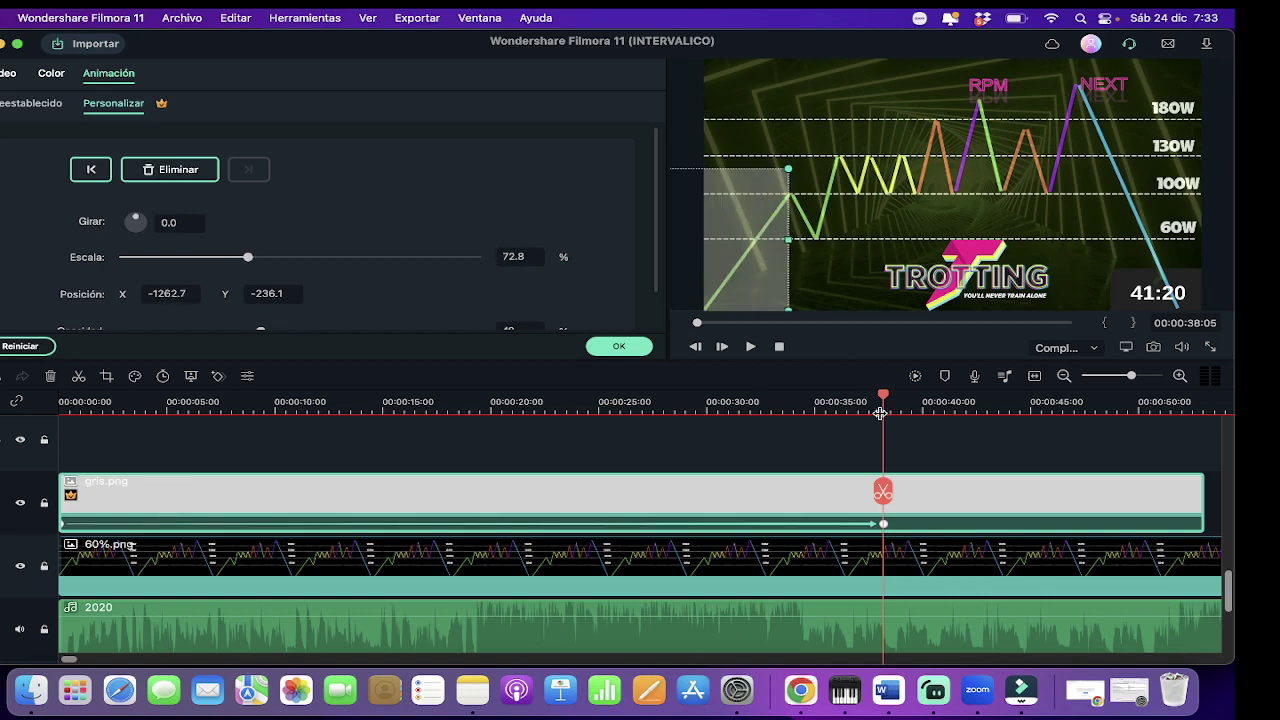
left_click_drag(880, 413, 895, 413)
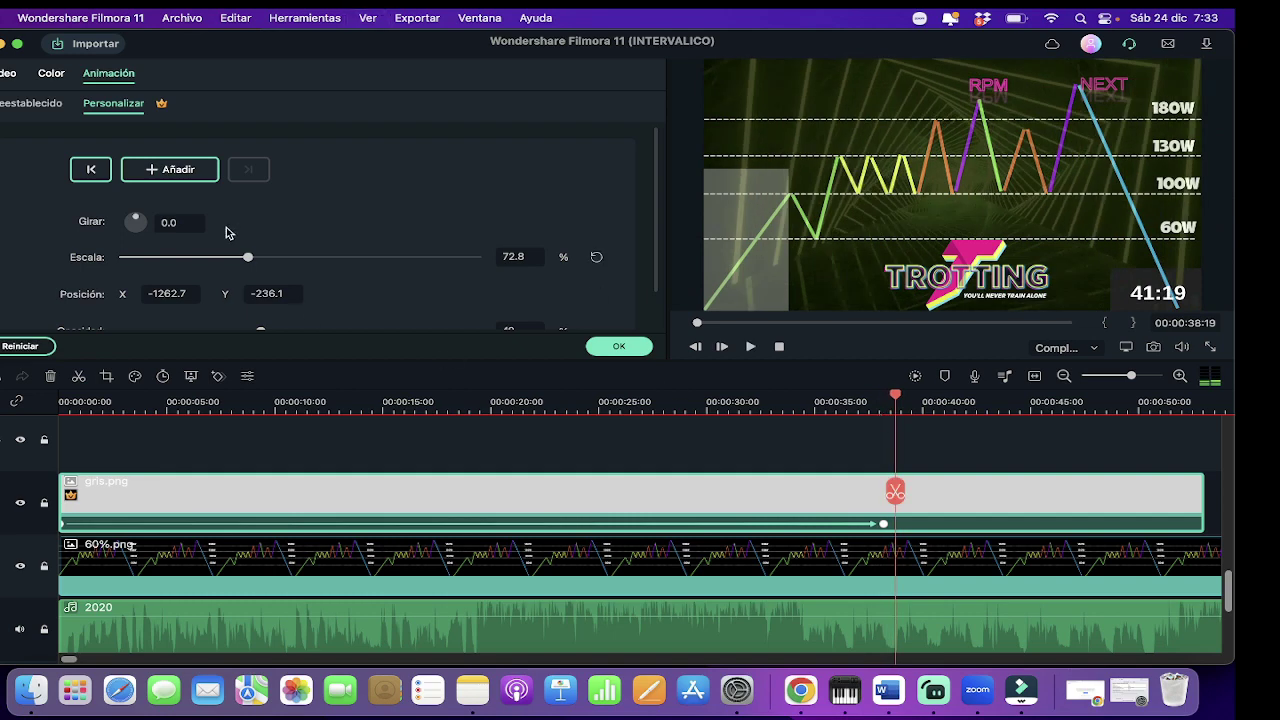
left_click(186, 171)
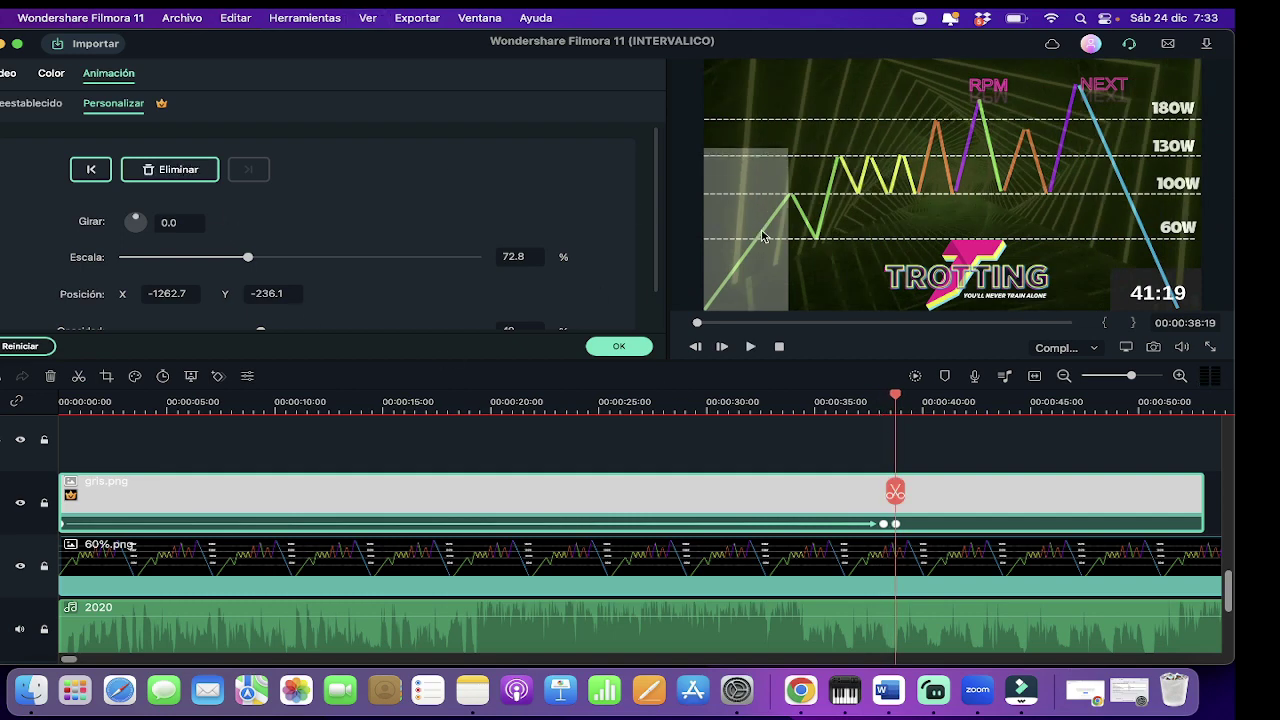
key("super+z")
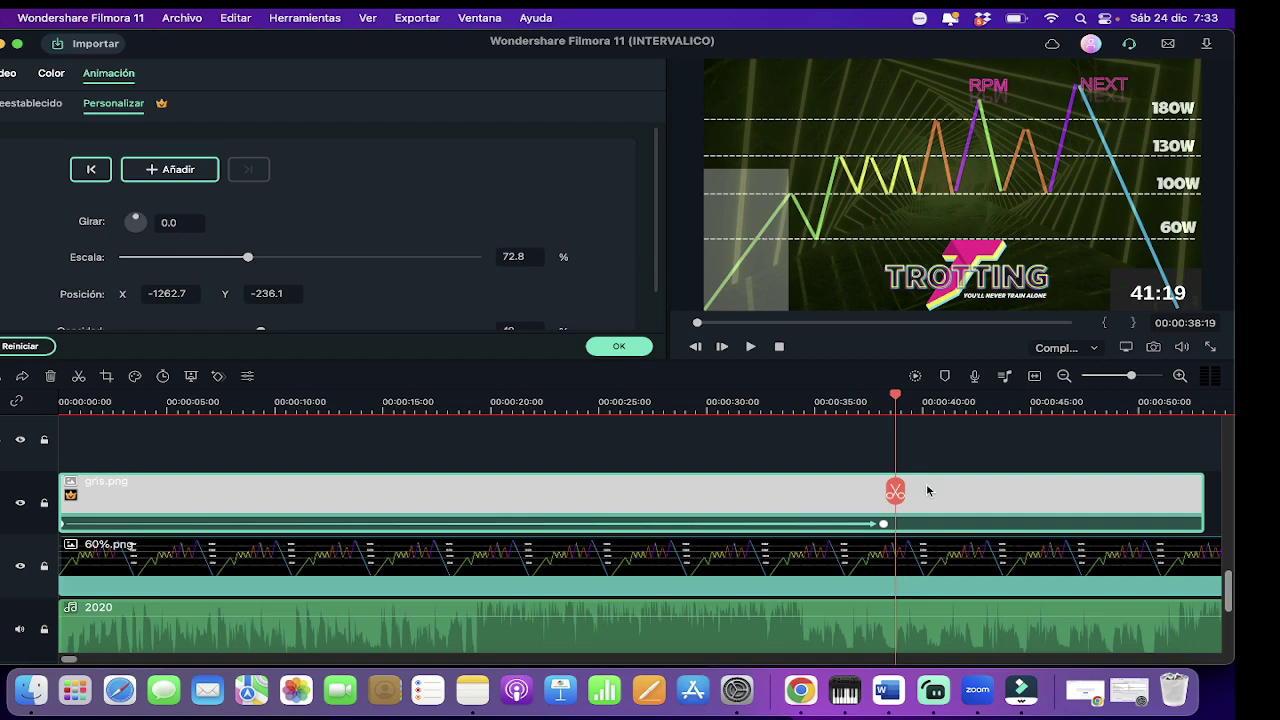
- Extend the gris.png clip to just before the end of the 2020 music track, at about 2 min 58 s
scroll(927, 490, "right", 10)
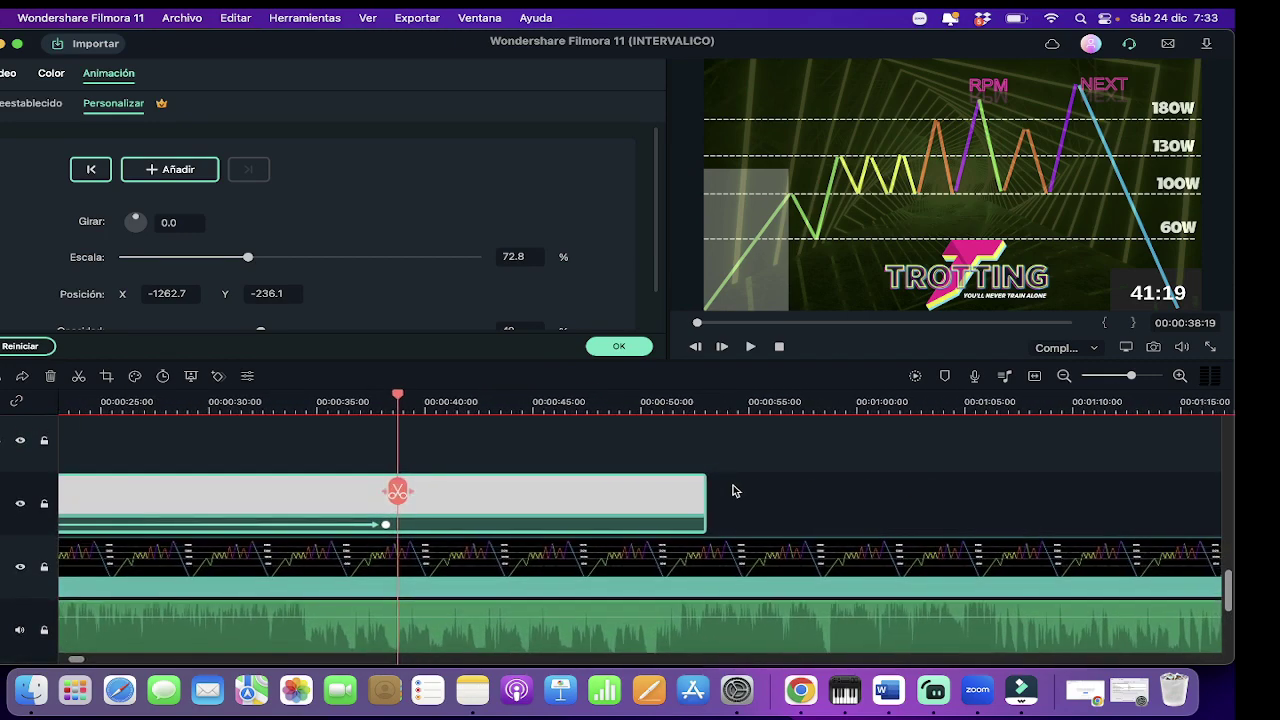
scroll(704, 493, "right", 3)
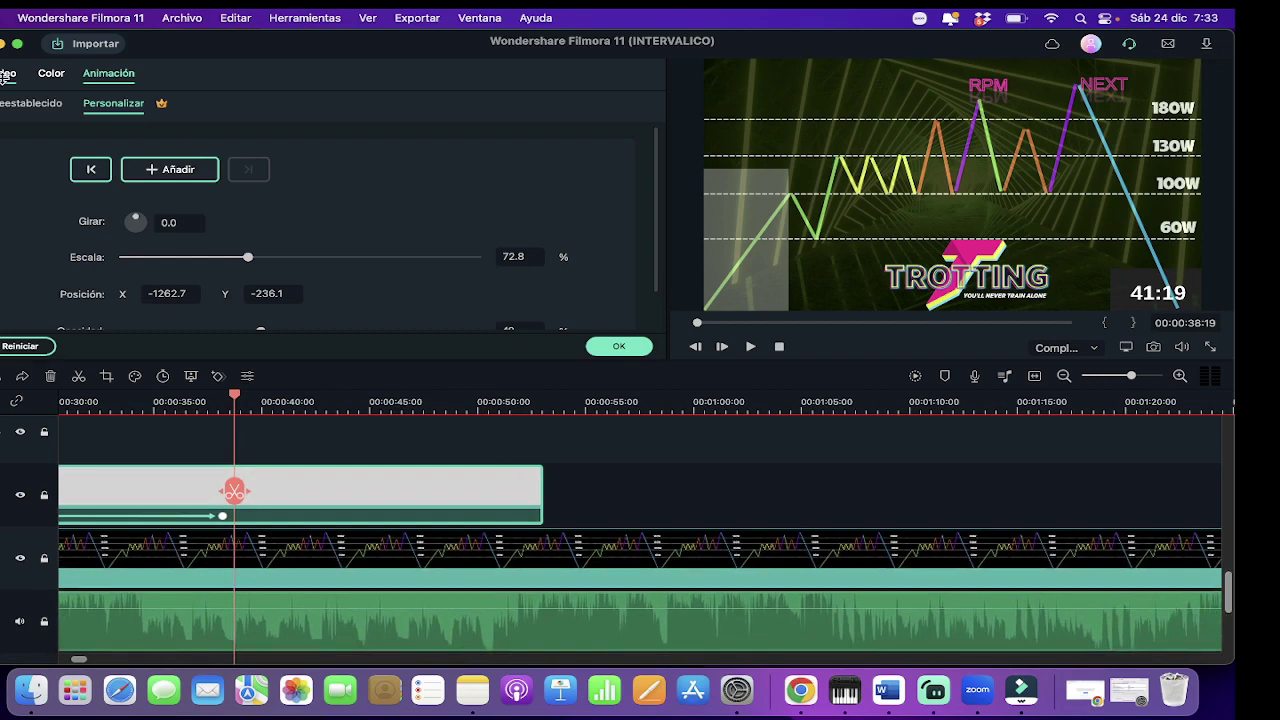
left_click(5, 76)
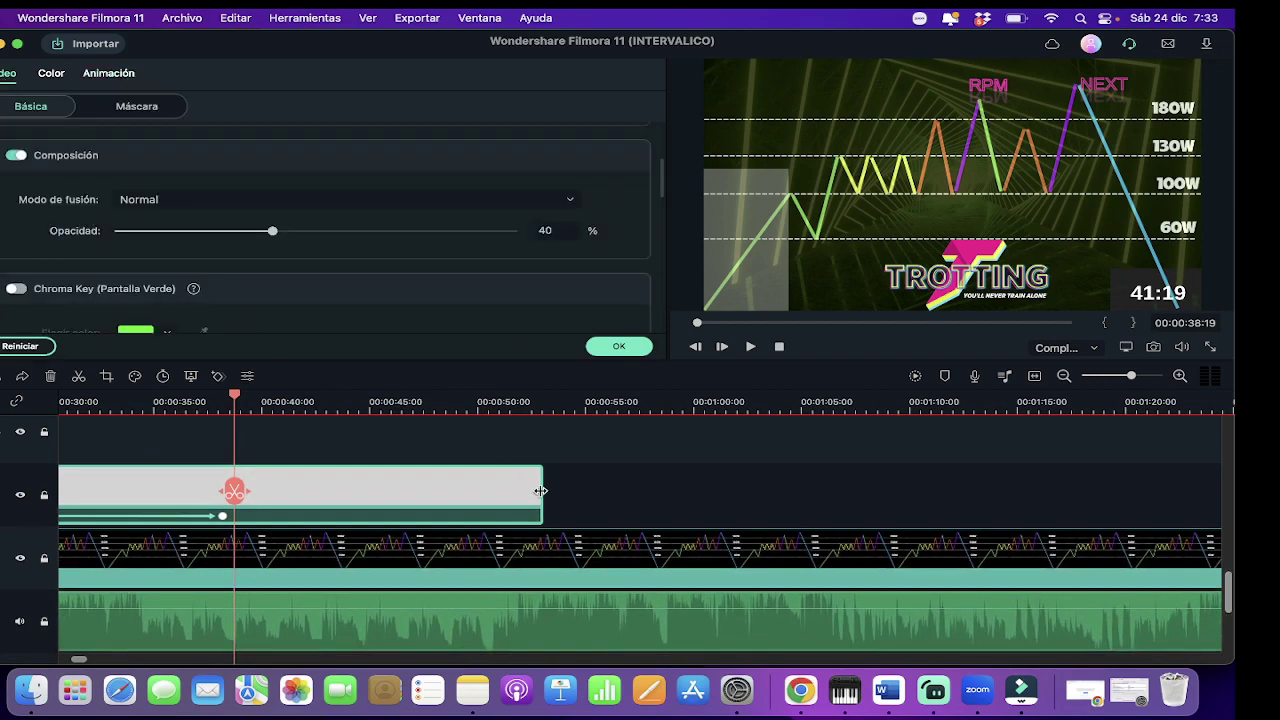
left_click_drag(540, 490, 1166, 490)
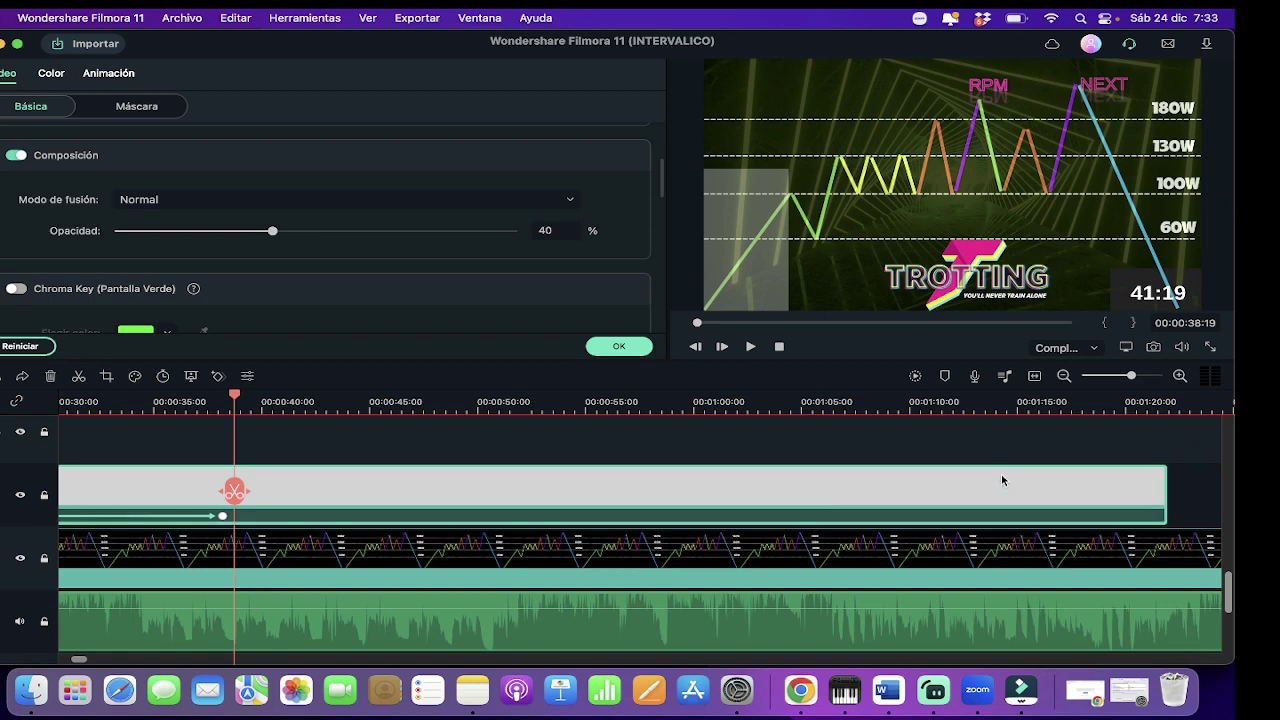
scroll(1002, 480, "right", 6)
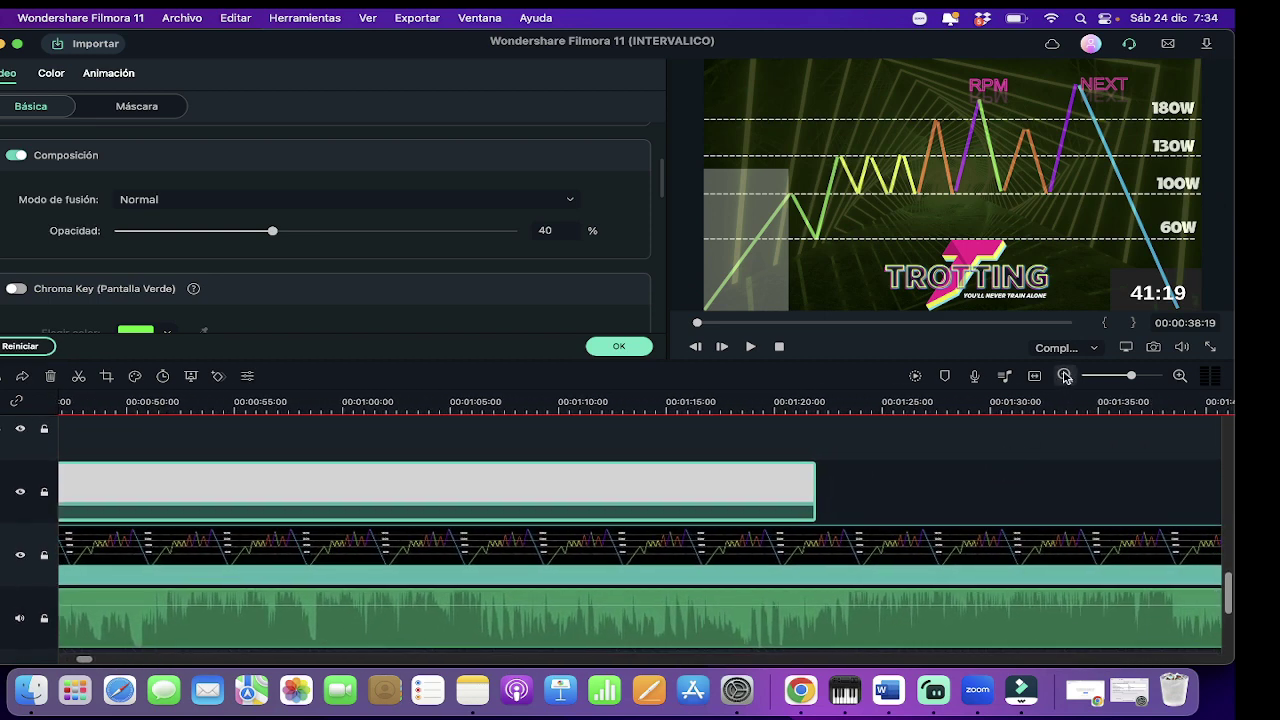
left_click(1065, 376)
left_click_drag(188, 480, 858, 518)
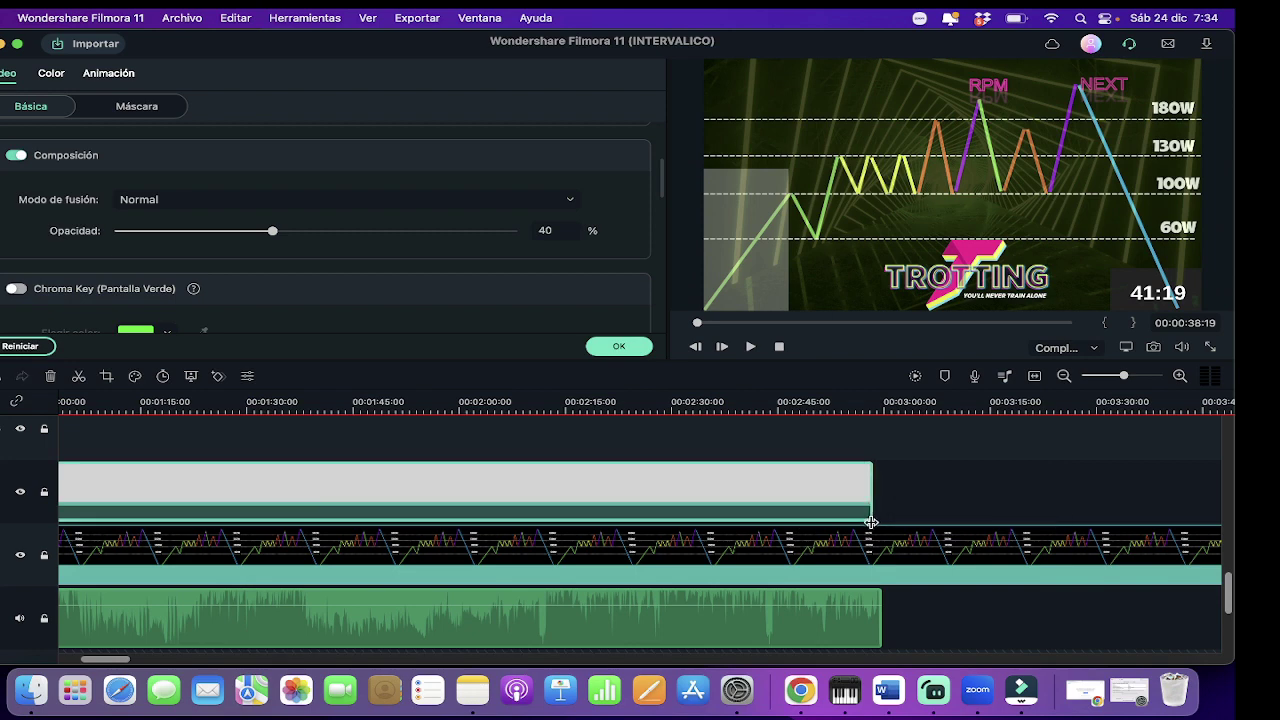
- At 00:00:55:07, widen the gris.png overlay to the first green valley, at about 79.2% scale
scroll(527, 525, "left", 7)
scroll(527, 525, "down", 1)
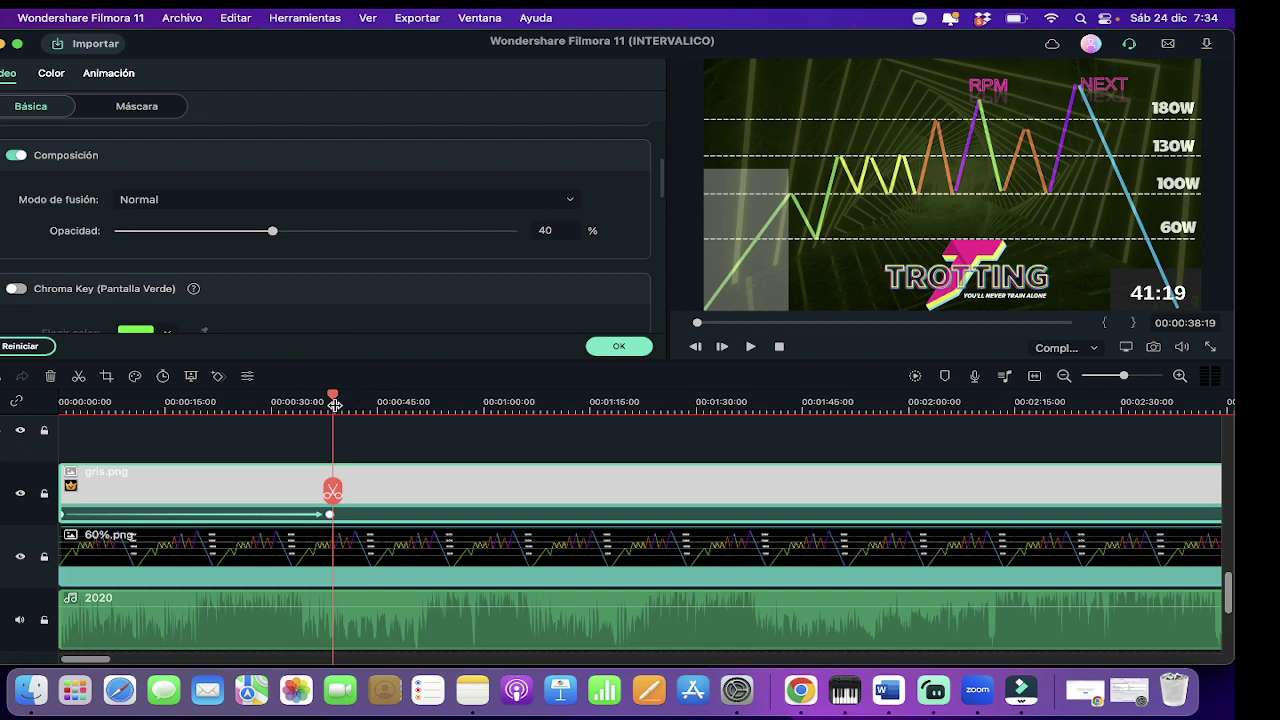
left_click_drag(335, 399, 453, 409)
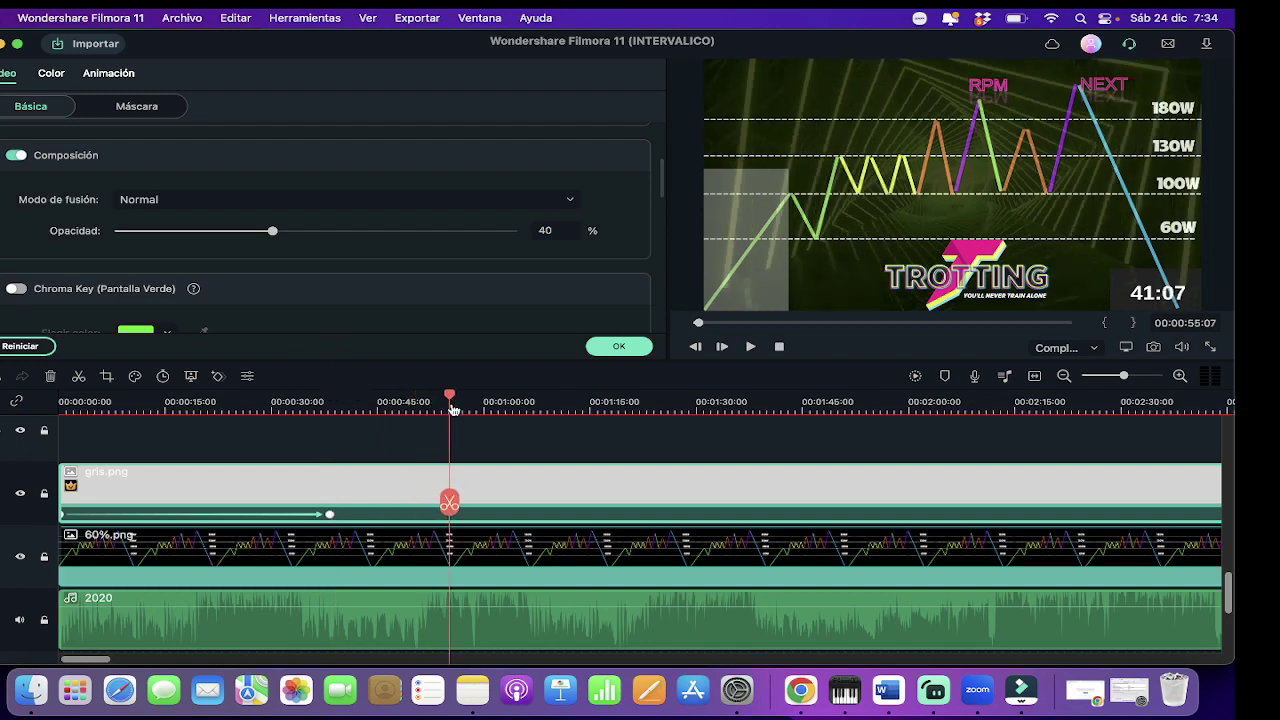
left_click(117, 80)
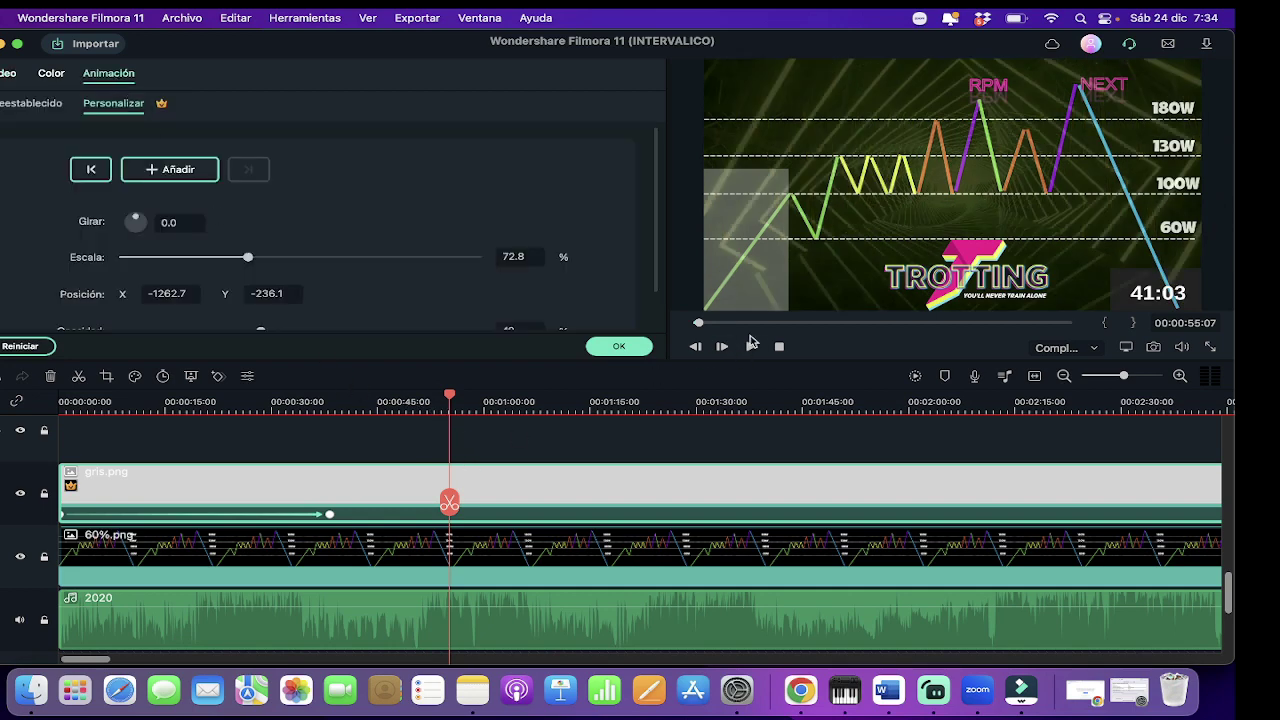
left_click(768, 263)
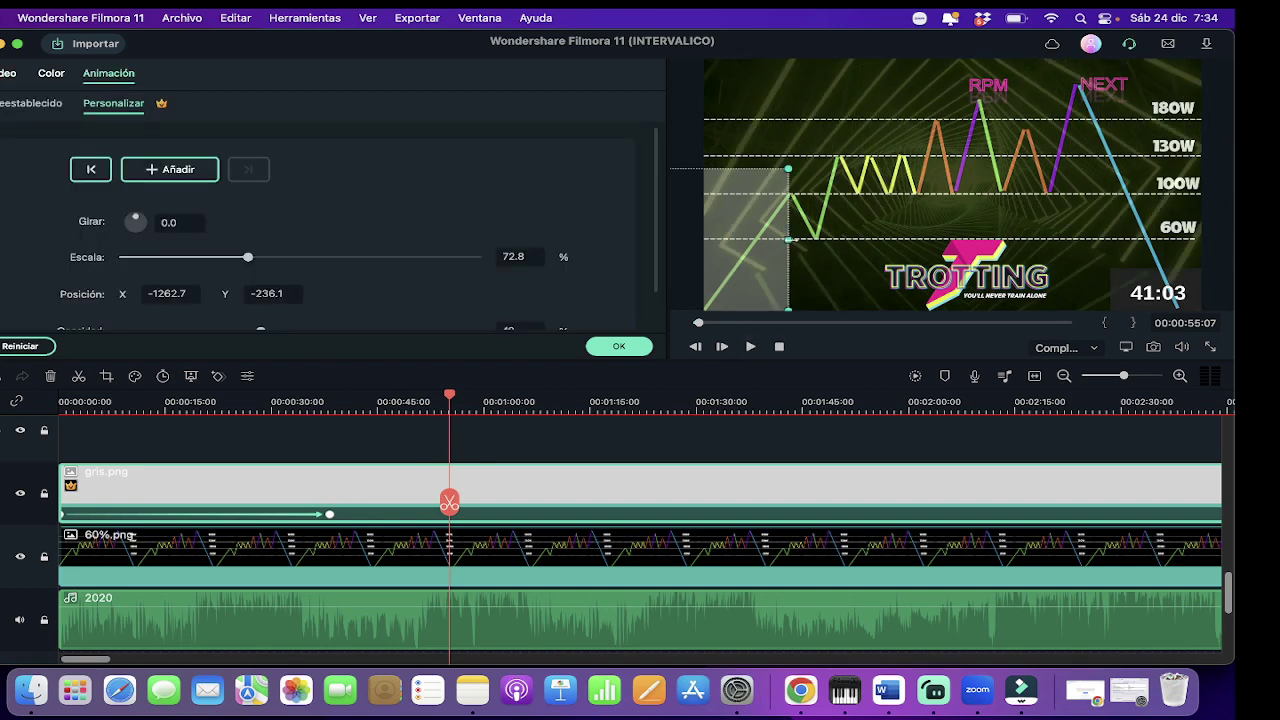
left_click_drag(790, 240, 817, 240)
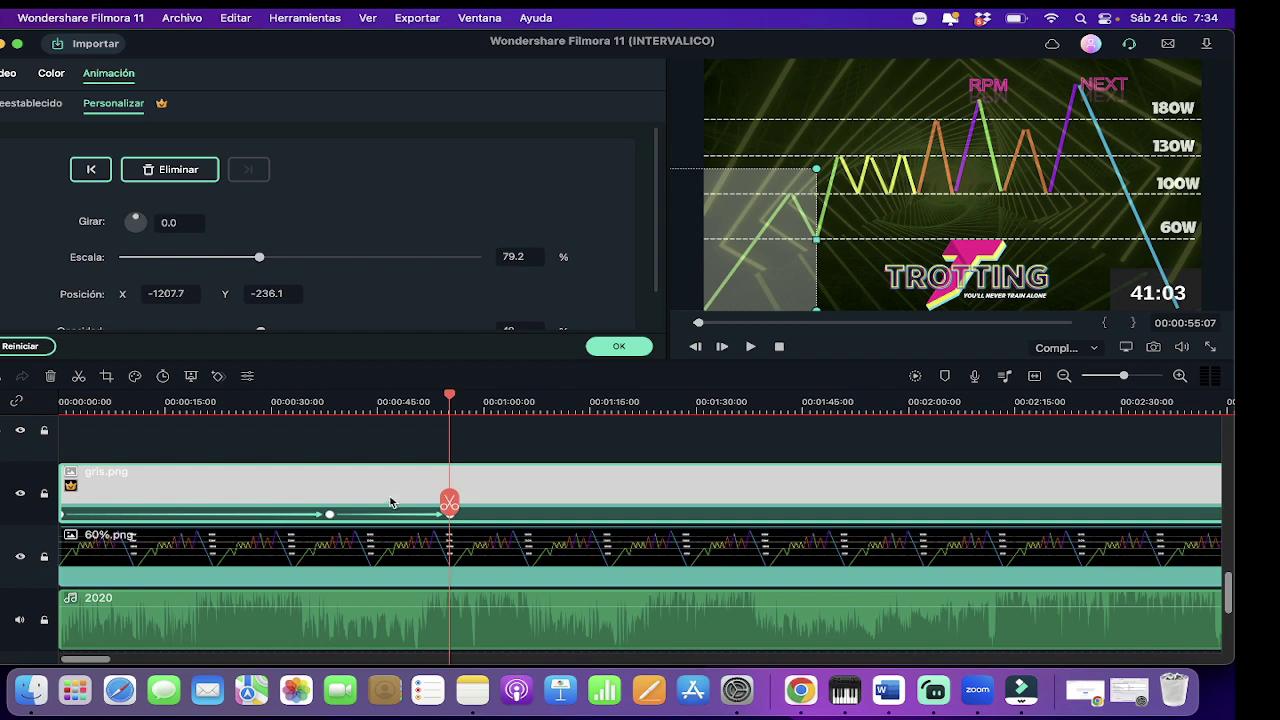
- Raise the overlay's top edge above the 130W line at 00:00:55:18 and widen it to the first yellow peak at 00:01:19:23, about 83.9% scale
key("space")
key("space")
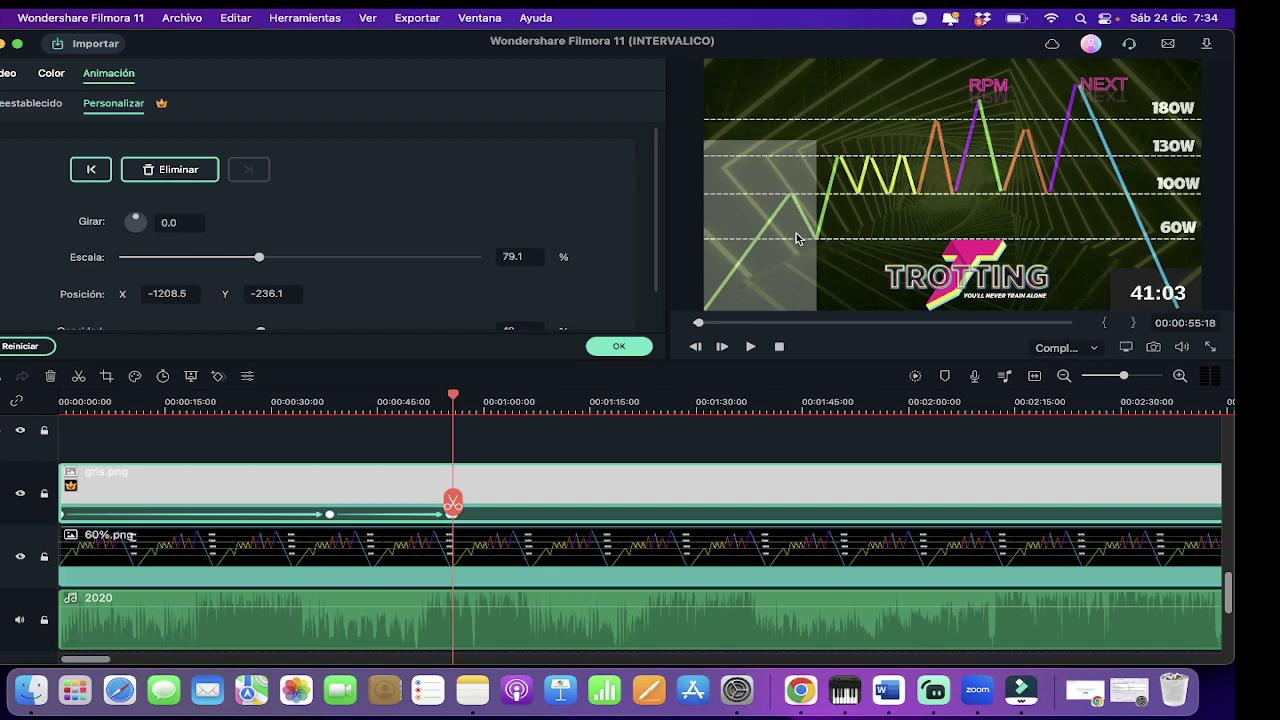
left_click(795, 233)
left_click_drag(455, 400, 624, 402)
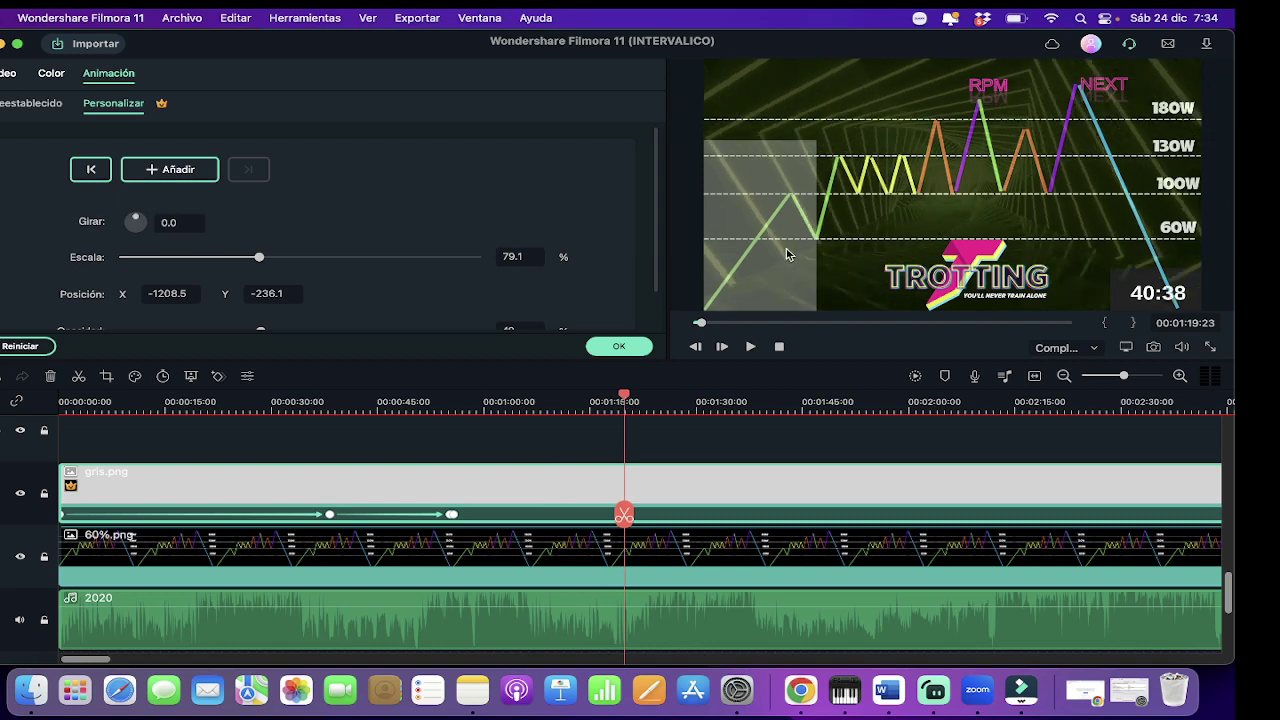
left_click_drag(816, 139, 837, 139)
- Widen the overlay to the end of the yellow section at 00:02:11:22, about 101.2% scale, and raise its top above the 180W line at 00:02:12:15
key("space")
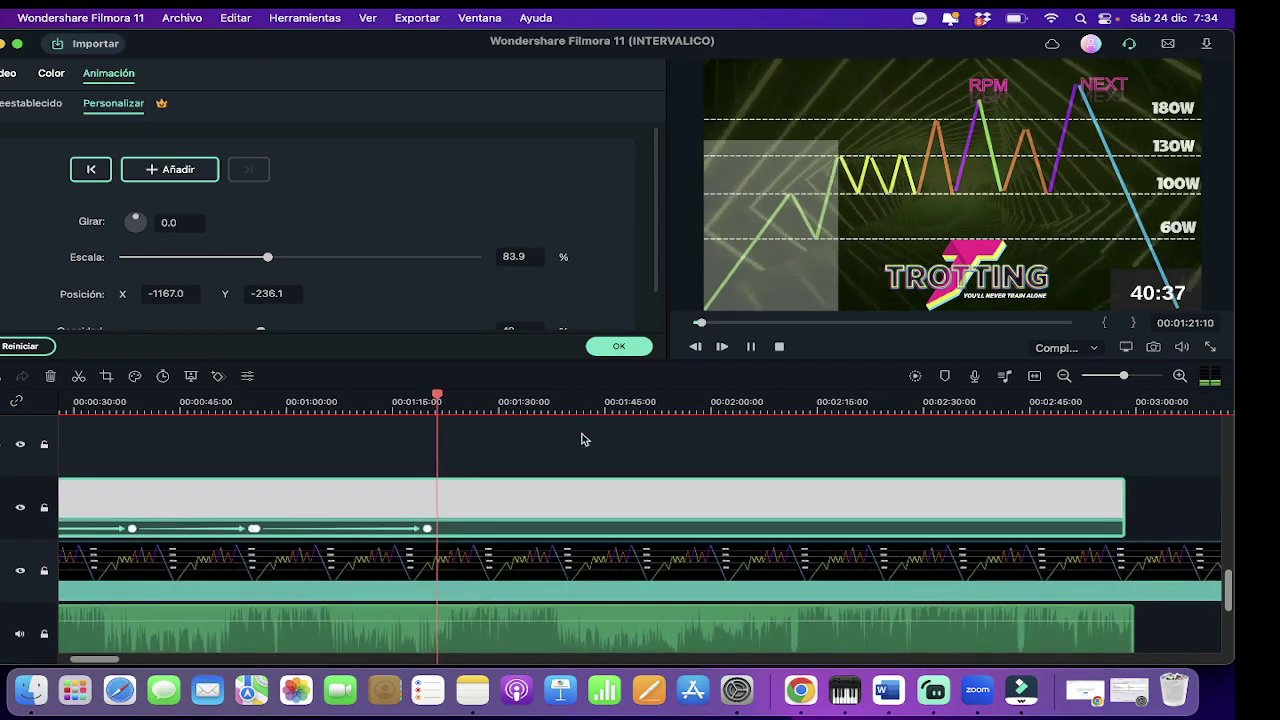
key("space")
left_click_drag(440, 398, 796, 412)
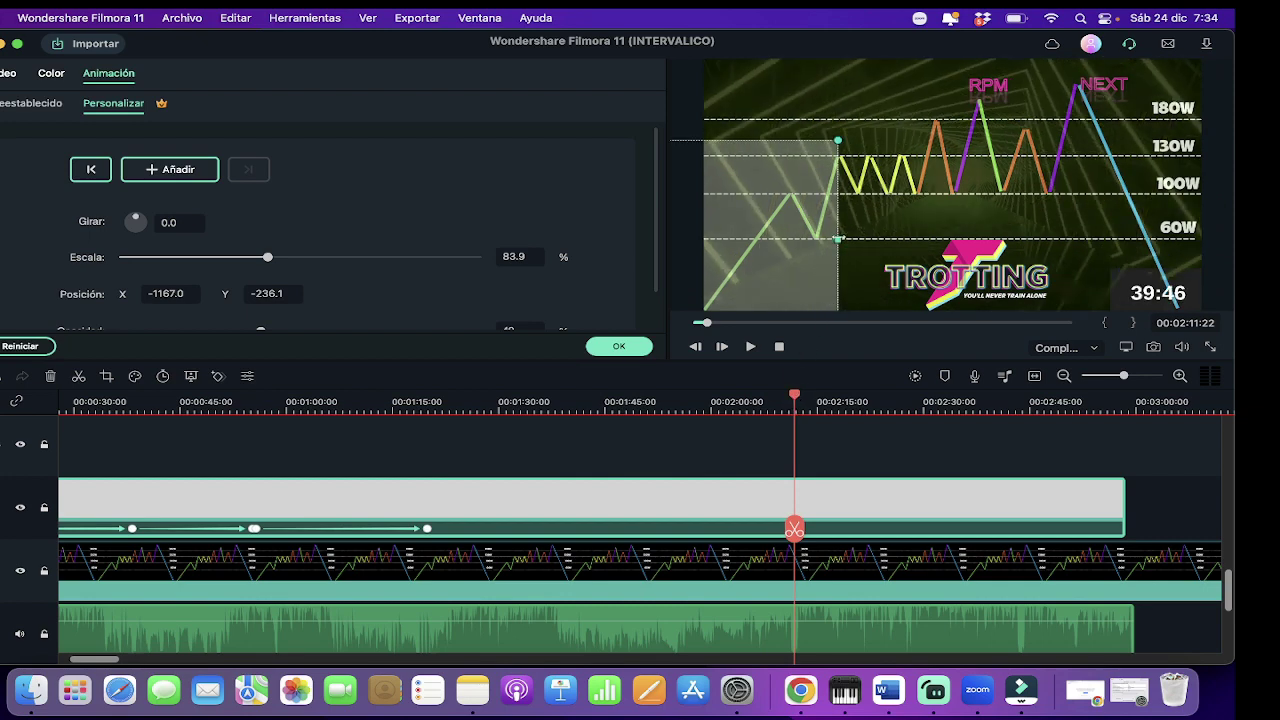
left_click_drag(838, 239, 914, 230)
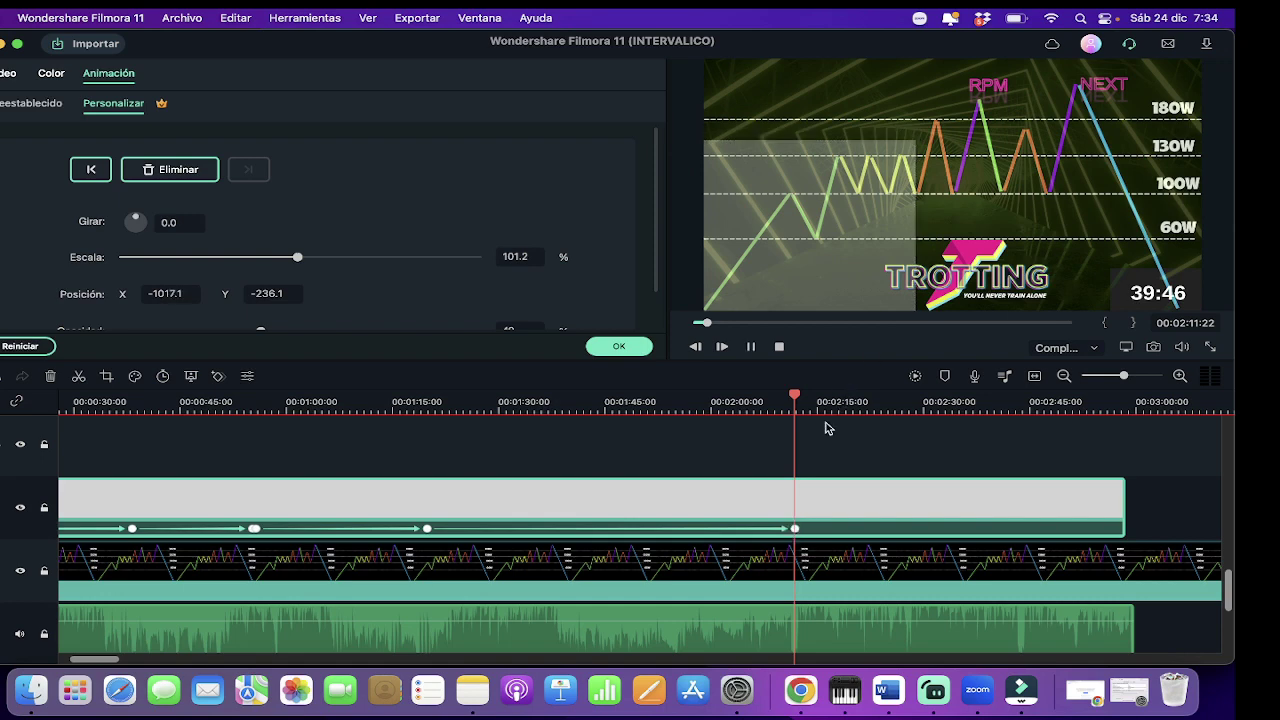
key("space")
key("space")
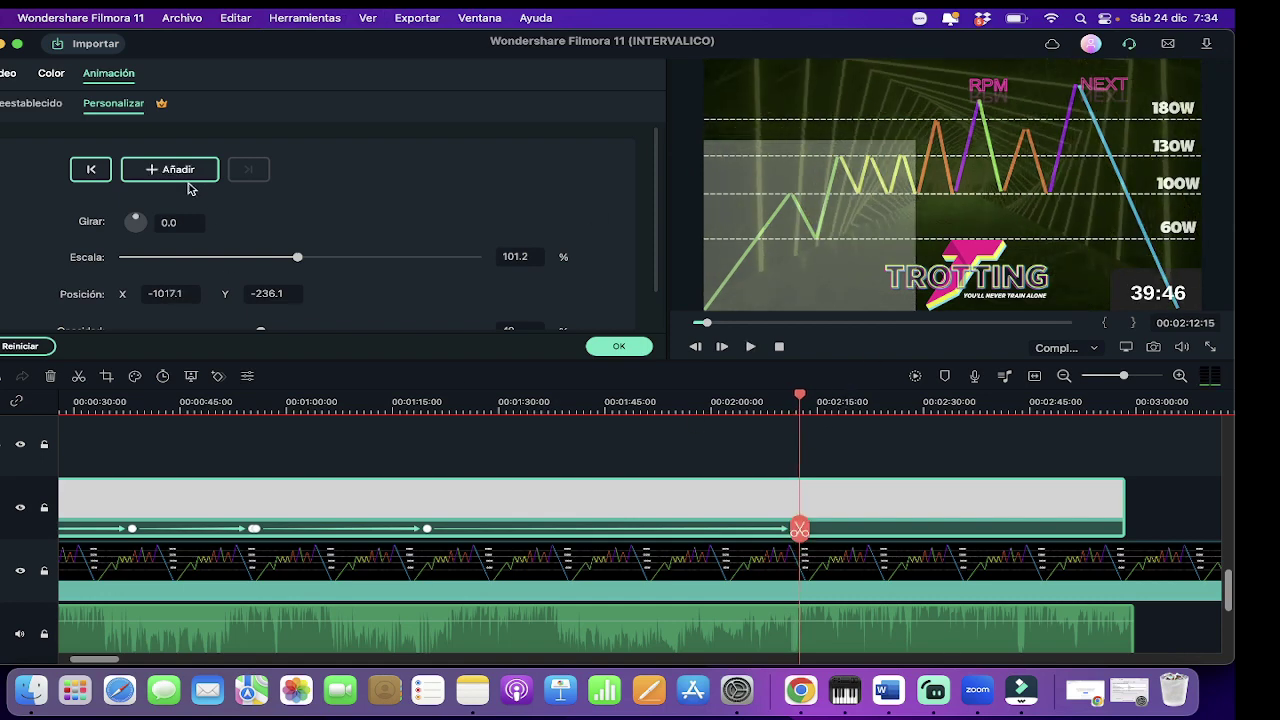
- At 00:02:56:07, widen the gris.png overlay to the end of the first orange peak, at about 109.3% scale
scroll(834, 503, "right", 5)
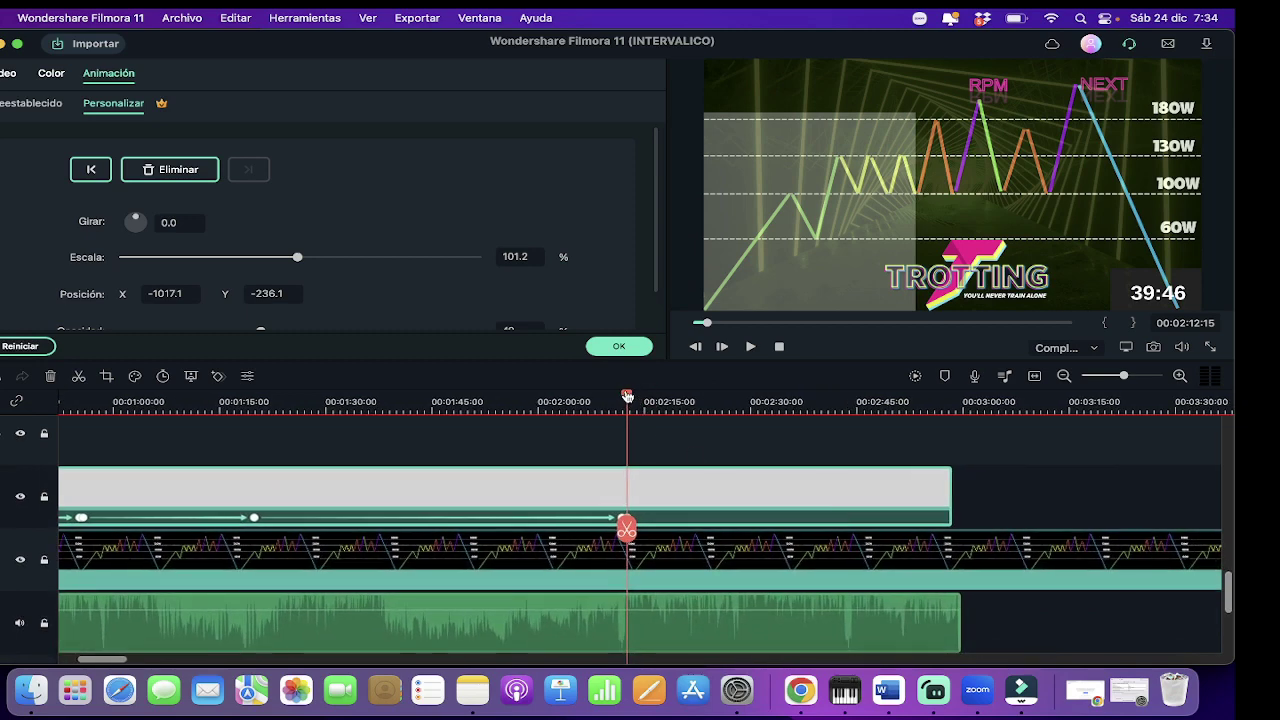
left_click_drag(627, 396, 938, 430)
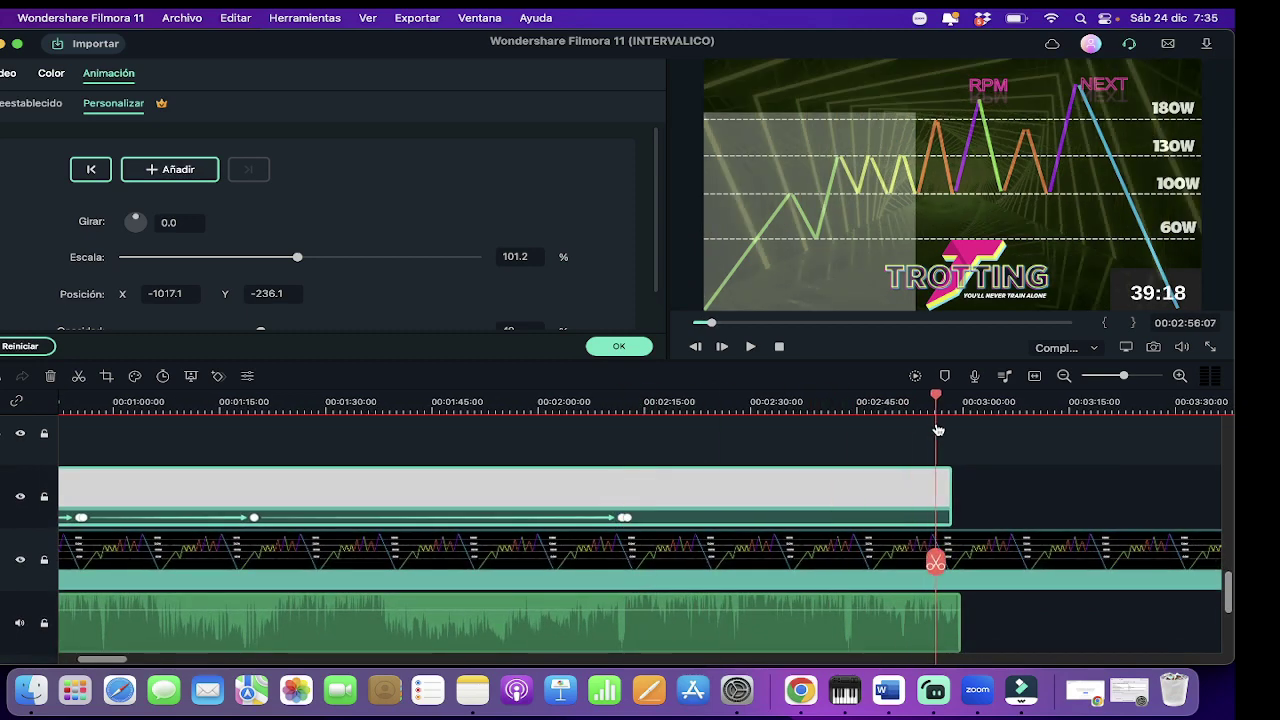
left_click(885, 222)
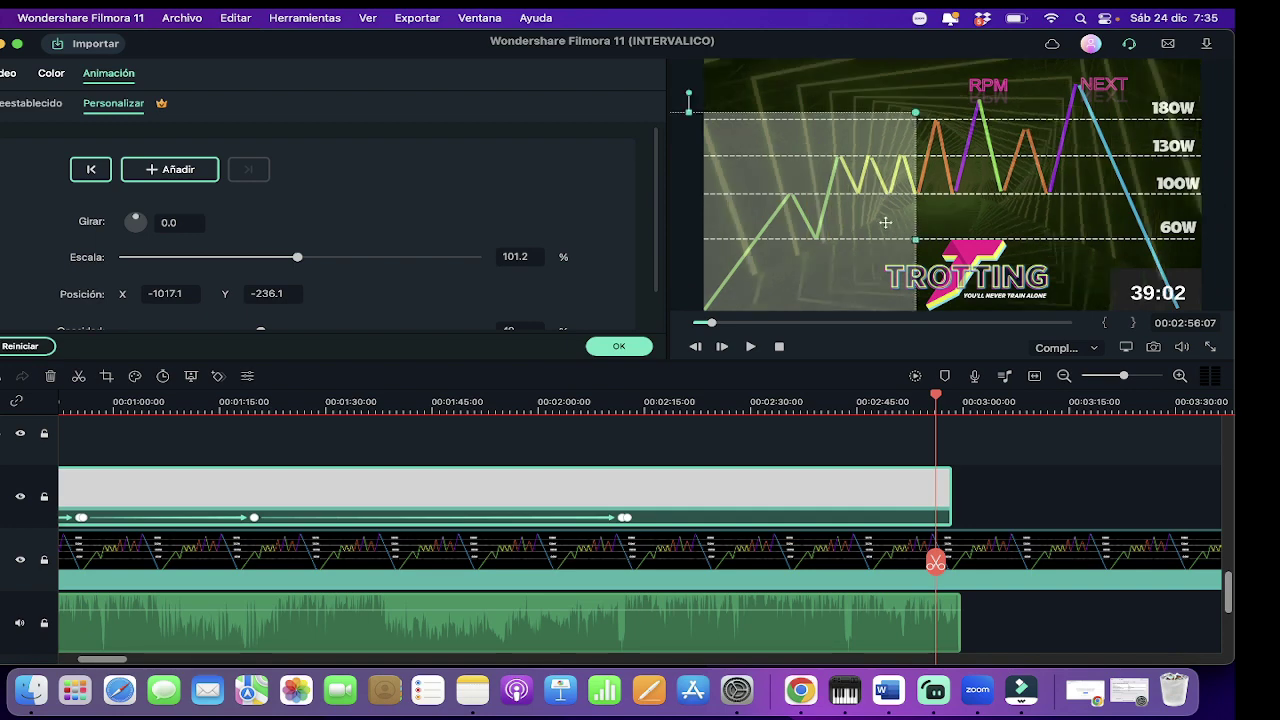
left_click_drag(916, 240, 951, 238)
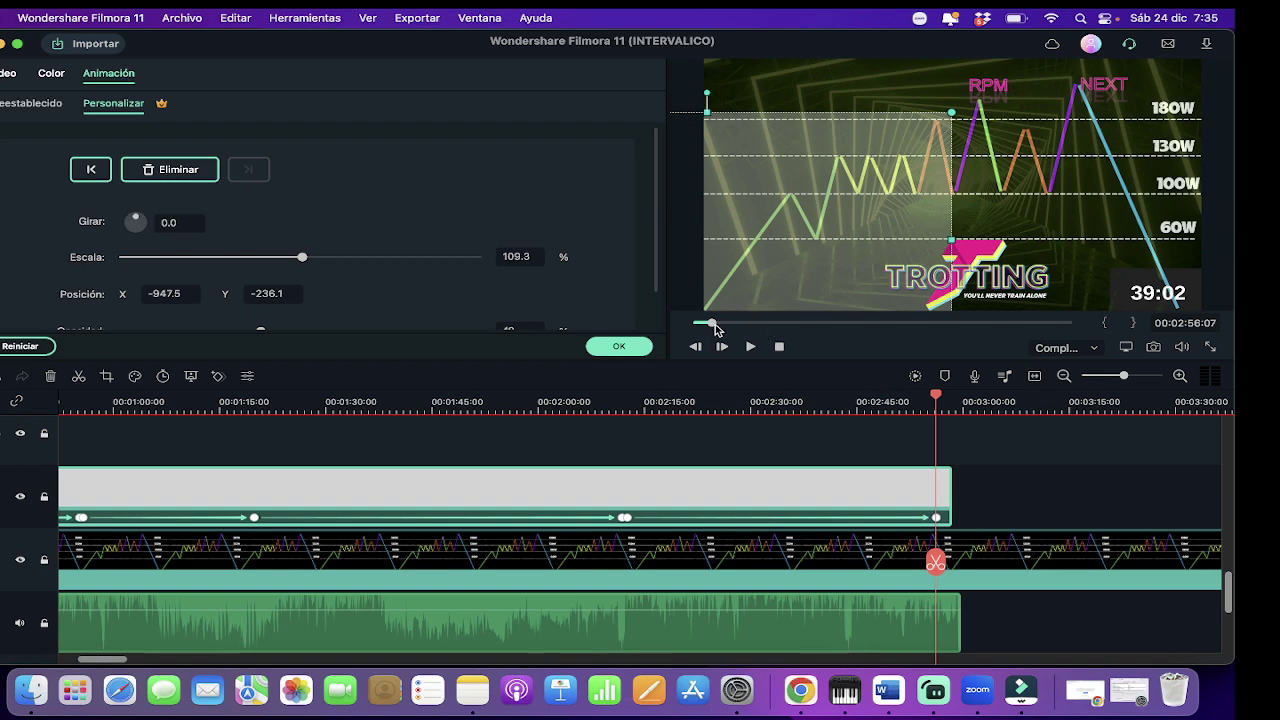
- Preview the video full screen from the start, checking the overlay's progress around 00:02:11, 00:01:59, 00:02:40 and 00:03:43, and return to the editor
left_click_drag(711, 323, 672, 326)
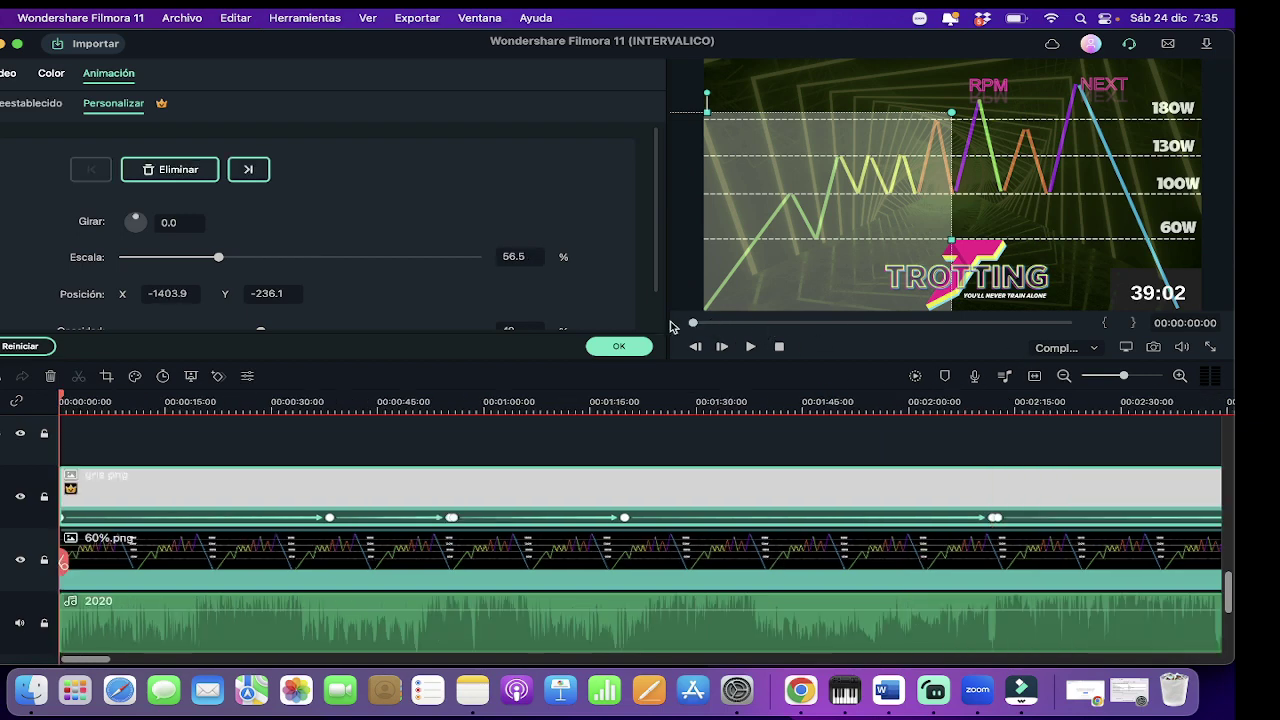
left_click(977, 690)
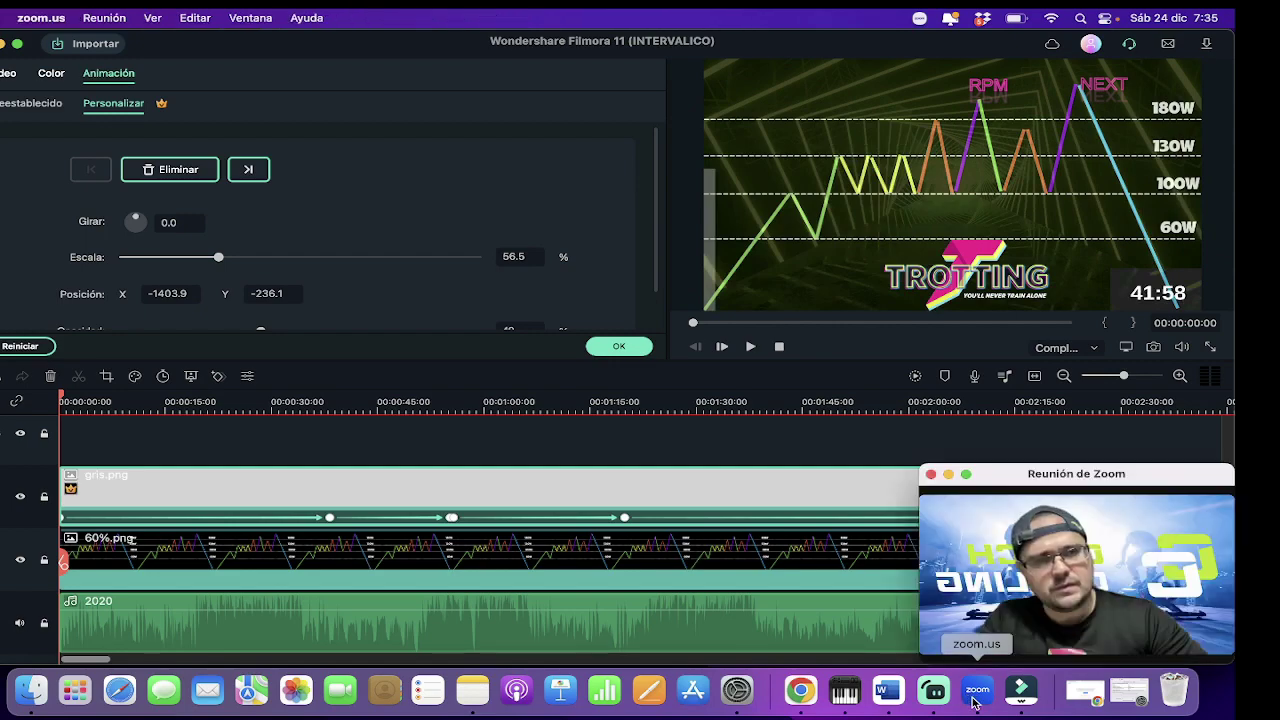
left_click(1210, 346)
key("space")
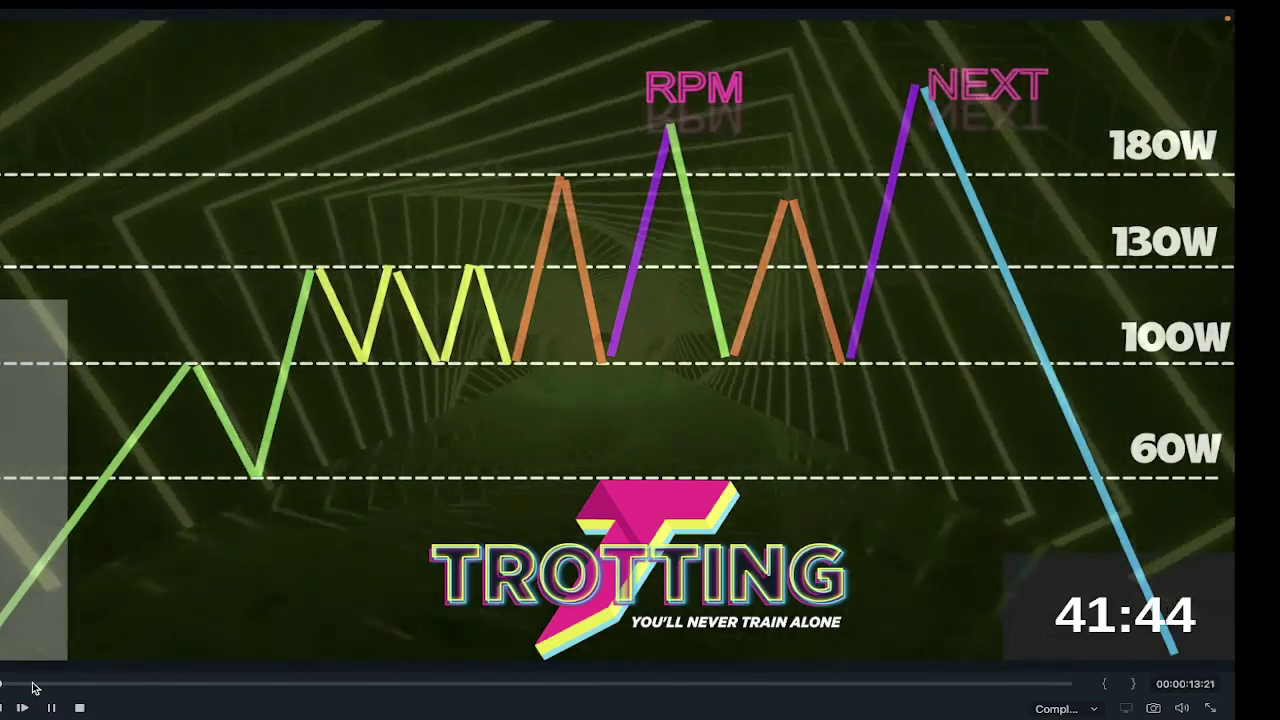
left_click(33, 685)
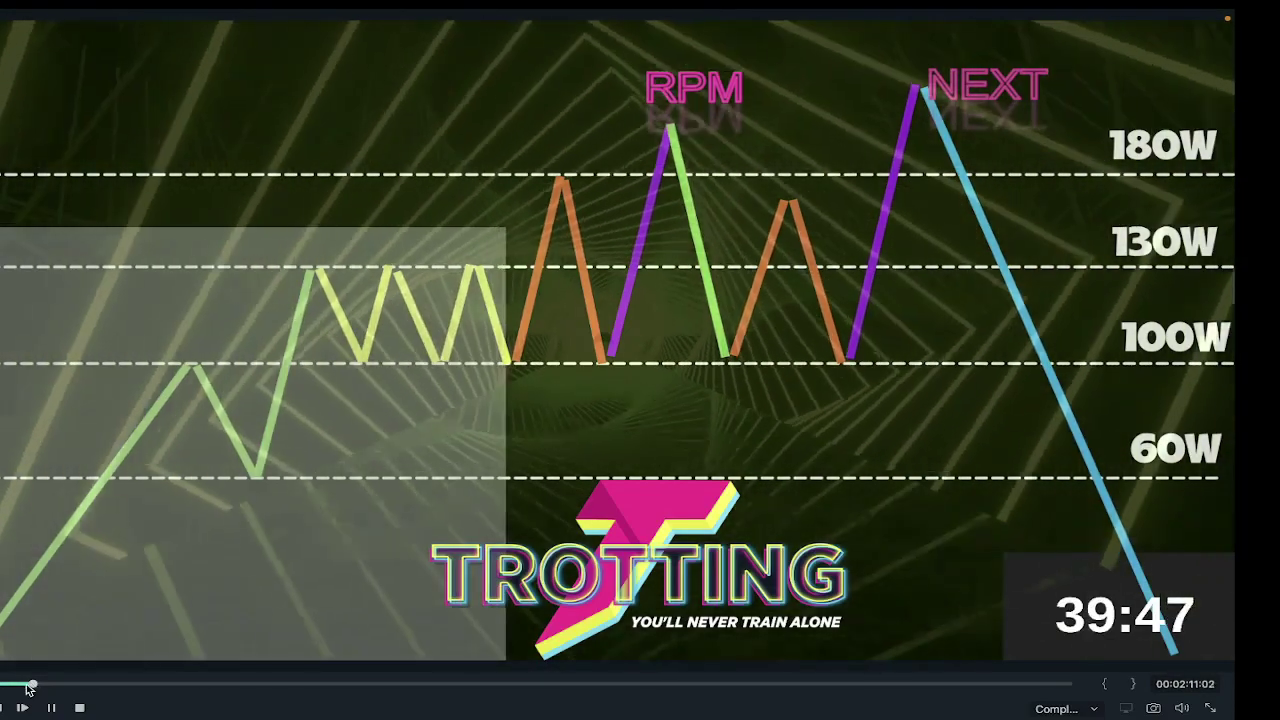
left_click(27, 685)
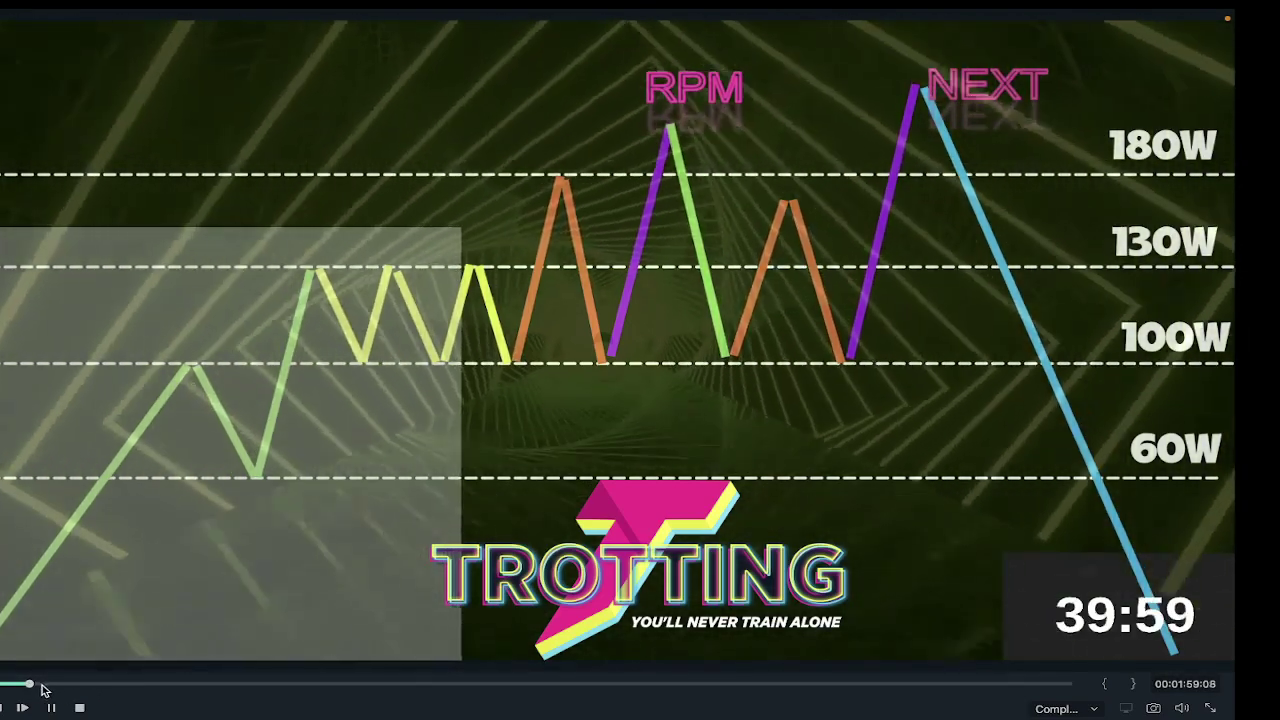
left_click(42, 685)
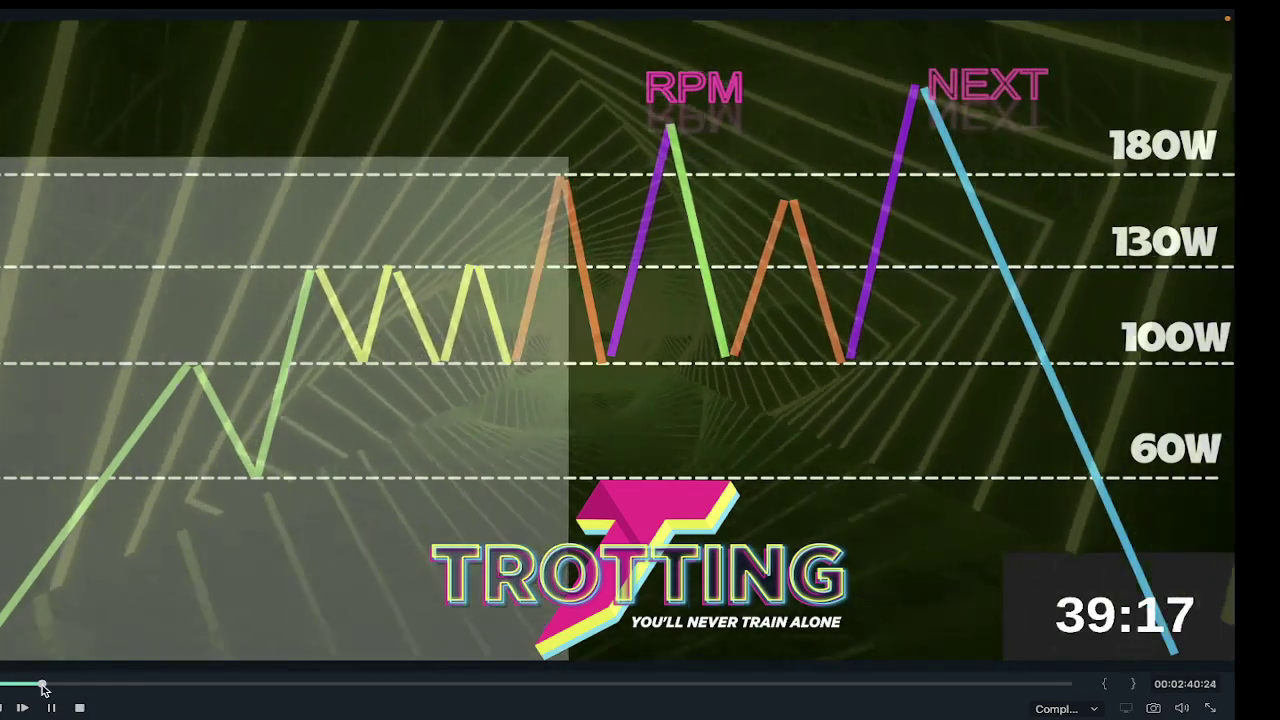
left_click(61, 686)
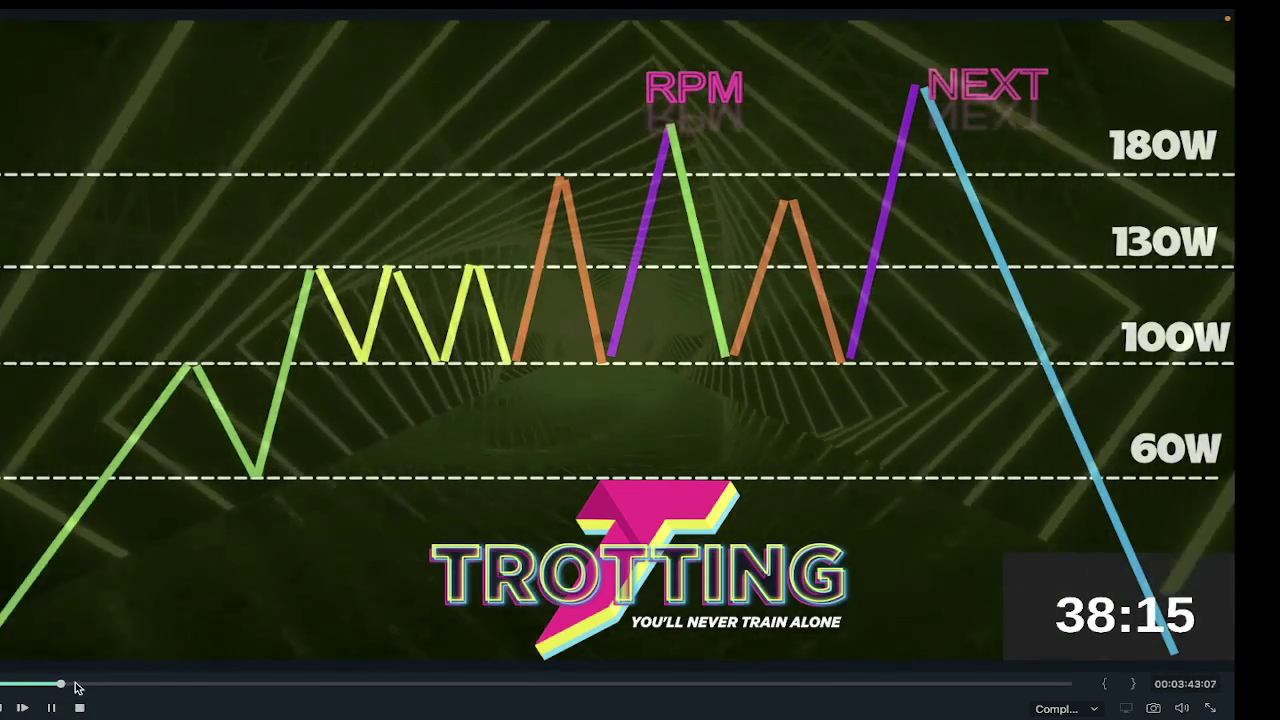
key("Escape")
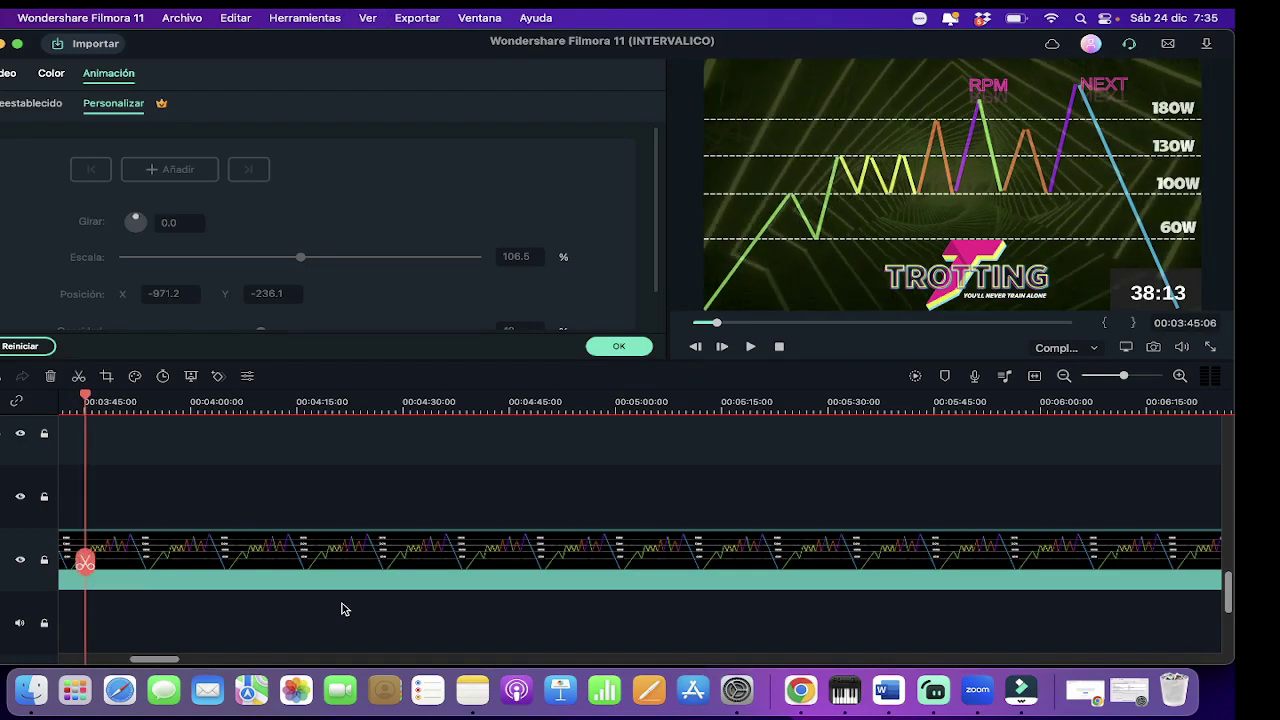
scroll(342, 608, "left", 10)
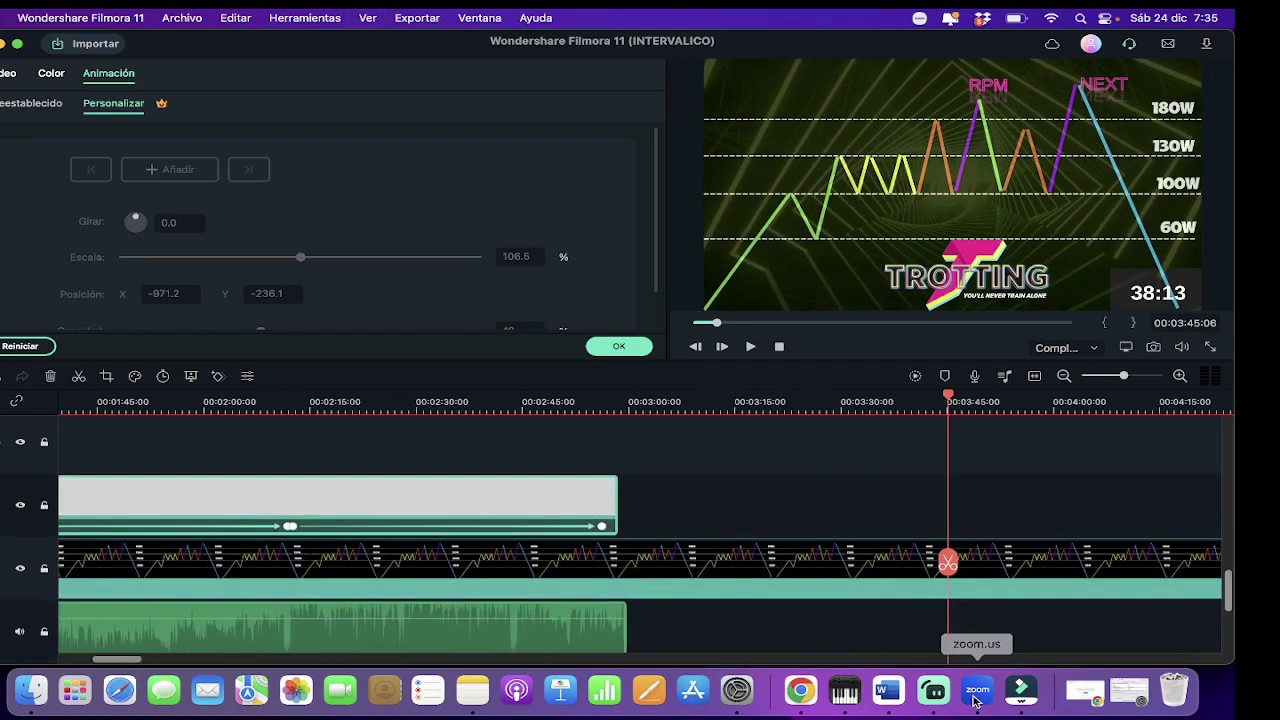
left_click(976, 692)
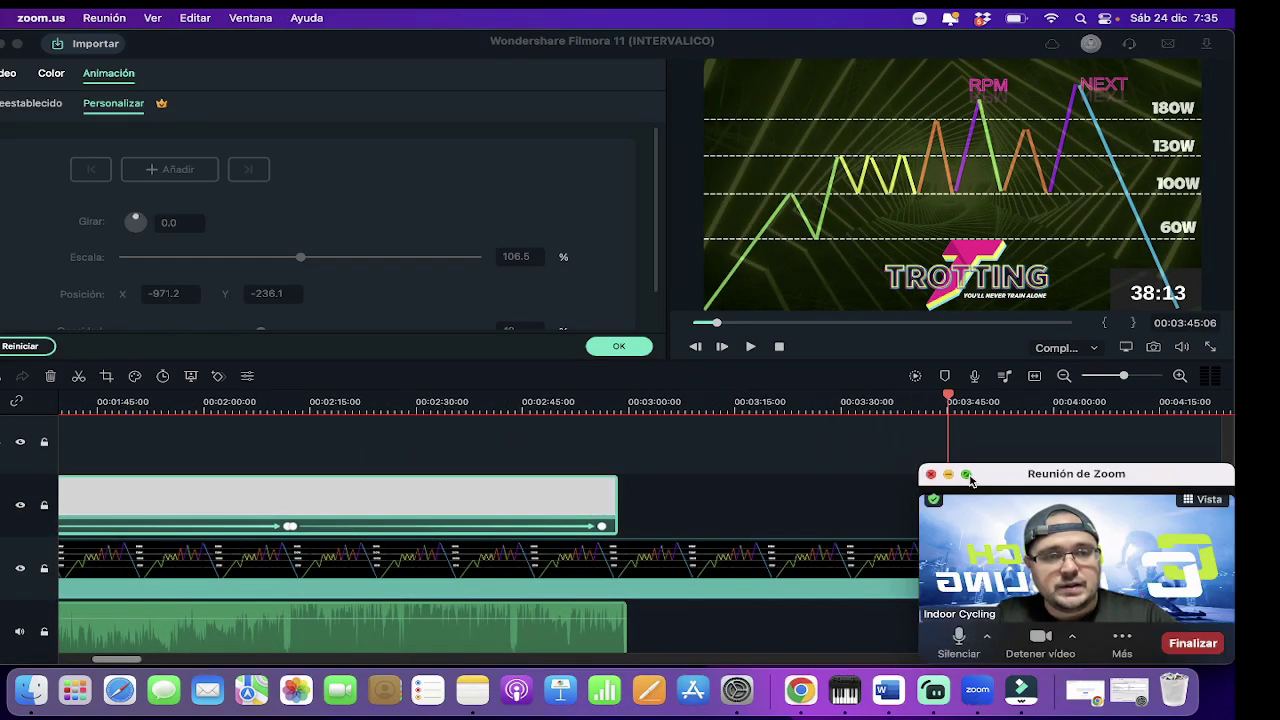
left_click(967, 476)
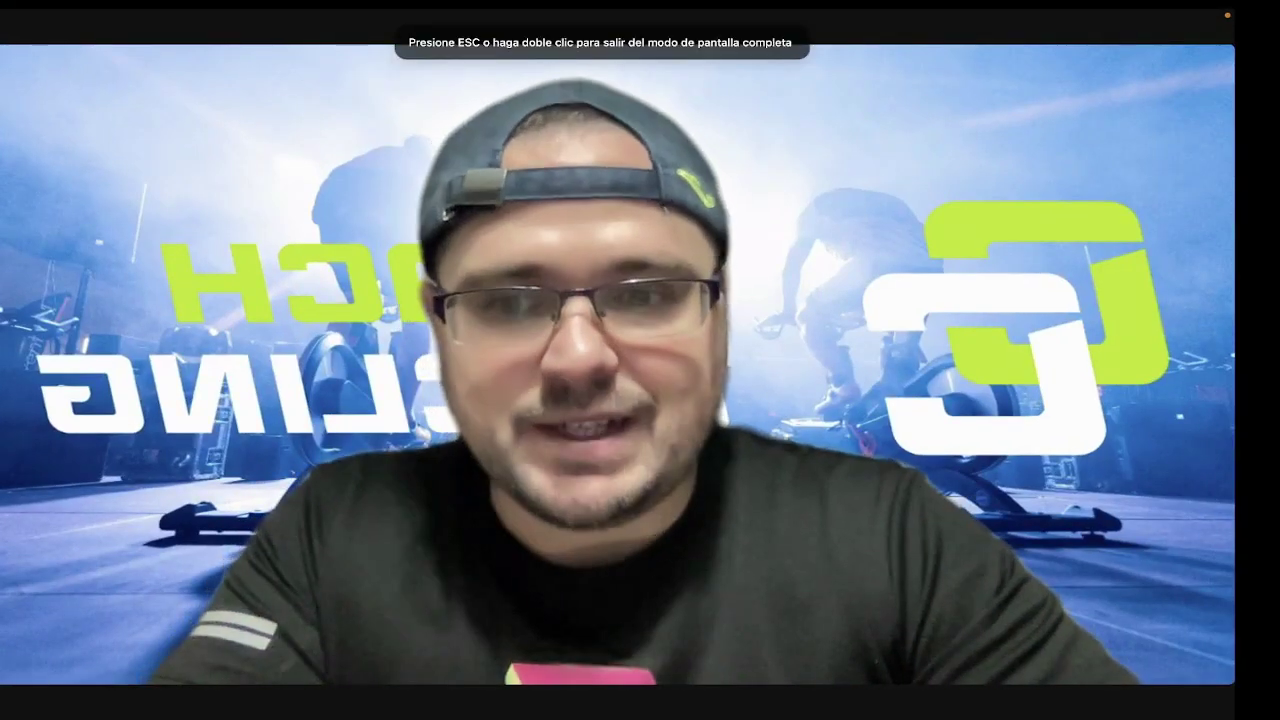
key("Escape")
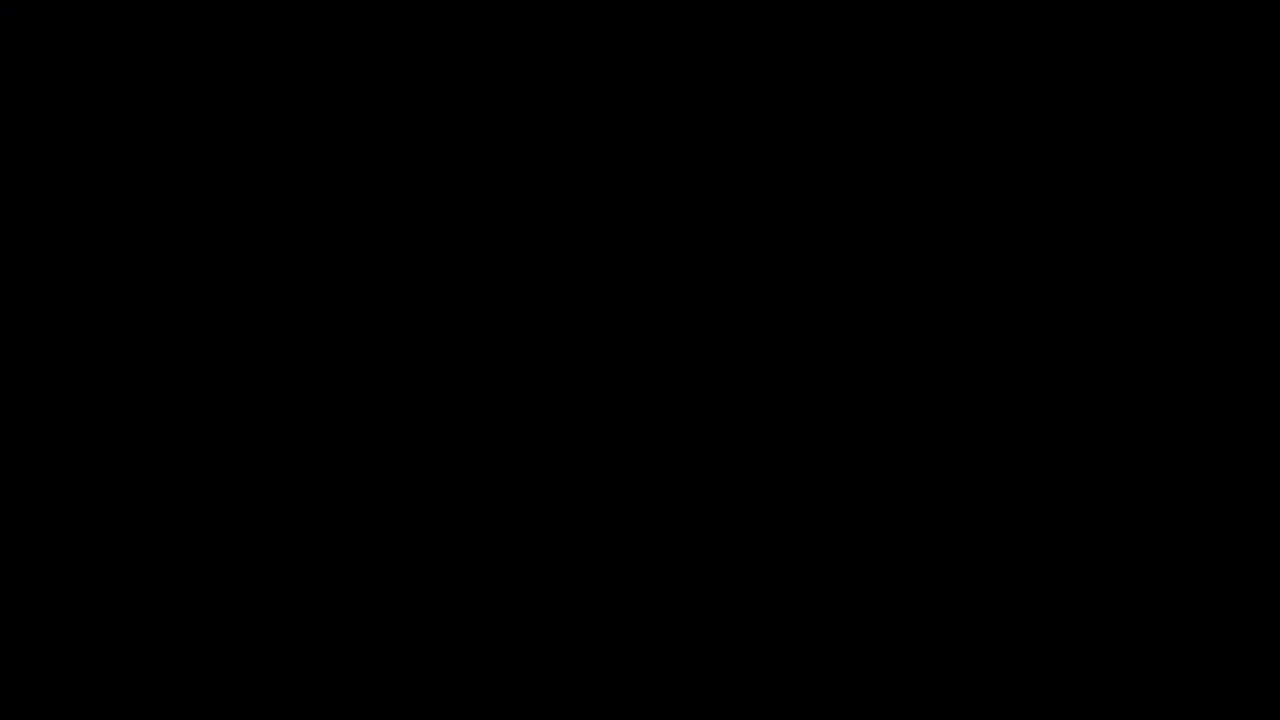